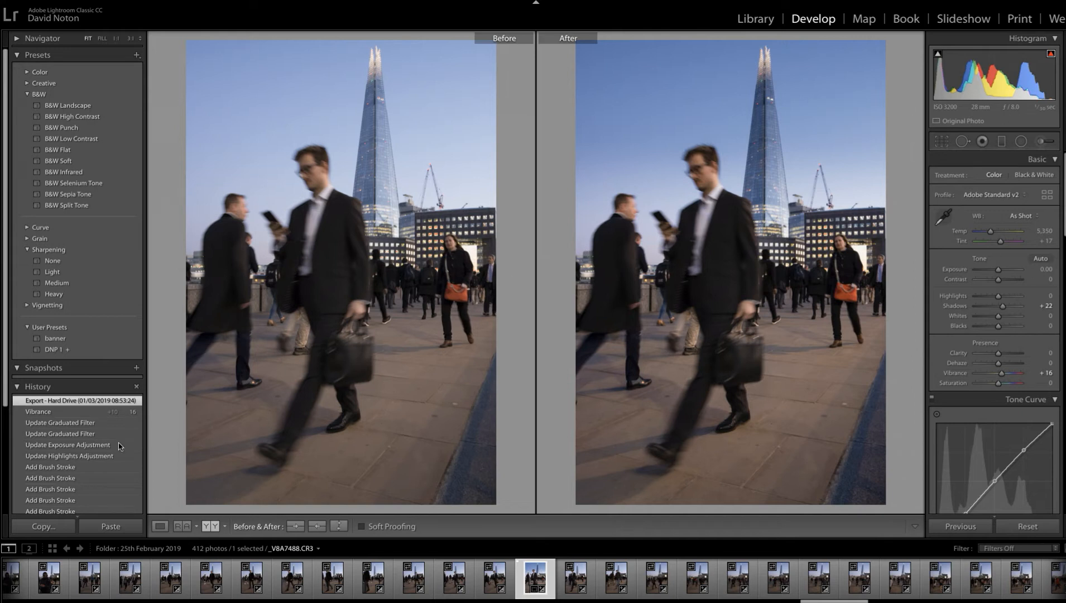
- Revert the photo to its Import/DNP 1 history state and show it alone instead of as a before-and-after comparison
scroll(118, 445, down, 5)
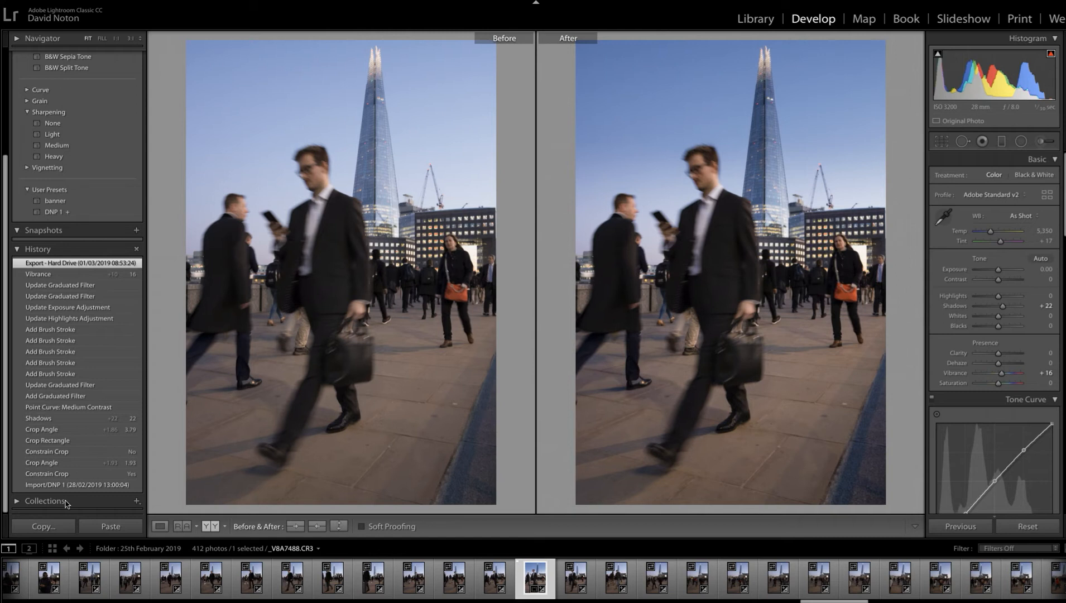
click(65, 484)
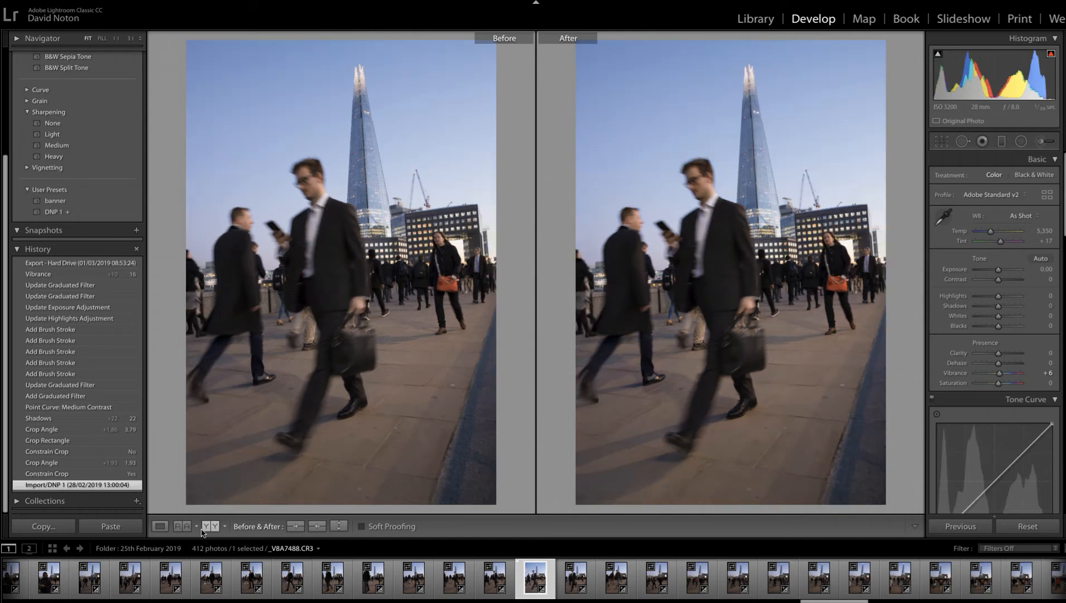
click(160, 527)
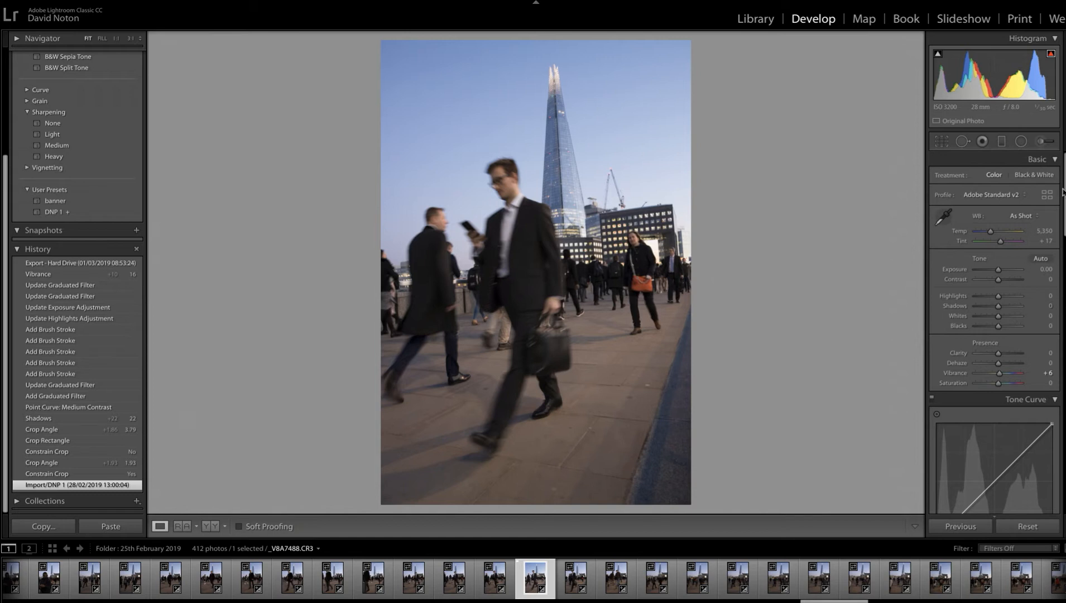
- Try the Auto Upright perspective correction on the photo and return to the imported state
scroll(993, 334, down, 15)
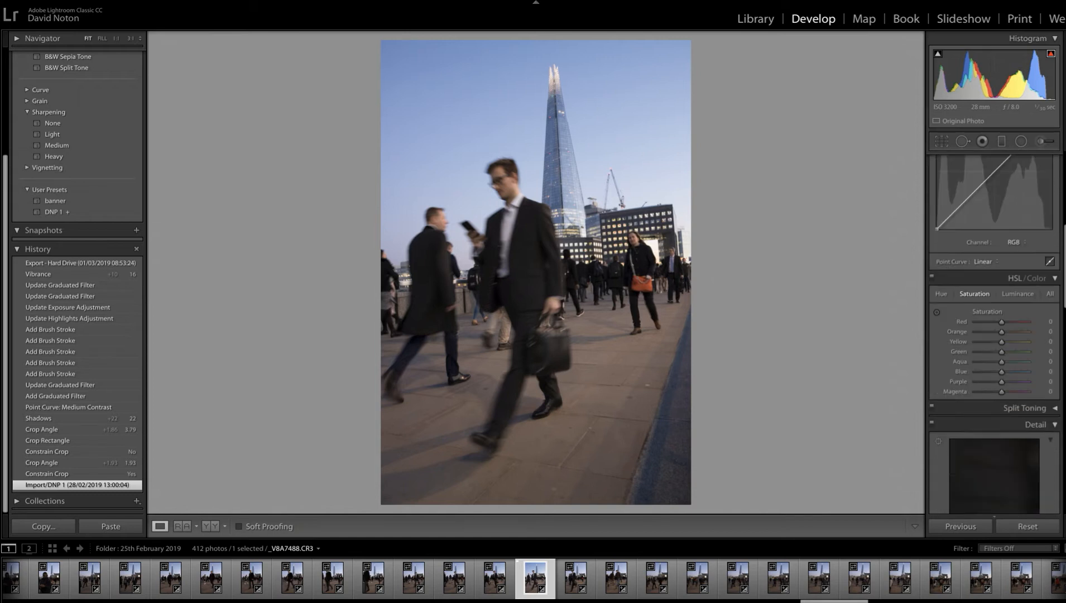
scroll(994, 335, down, 5)
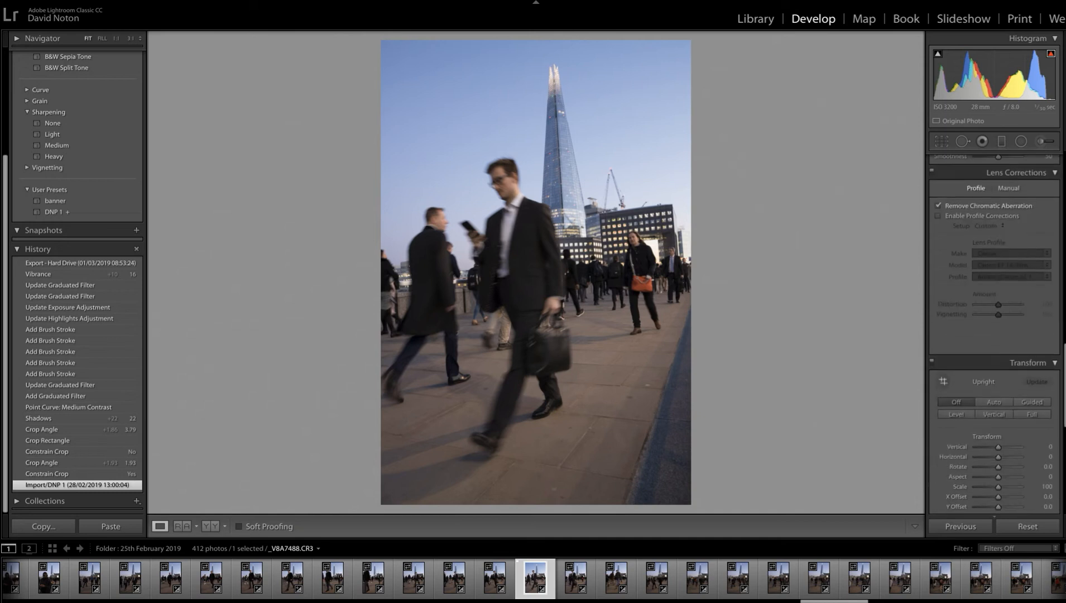
scroll(995, 334, down, 8)
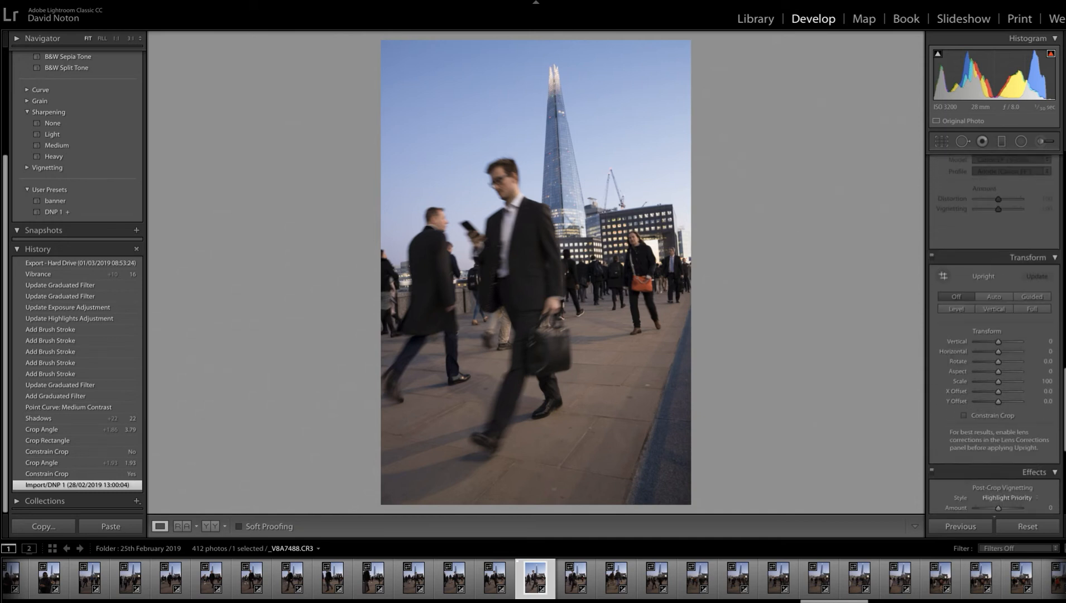
scroll(996, 334, up, 8)
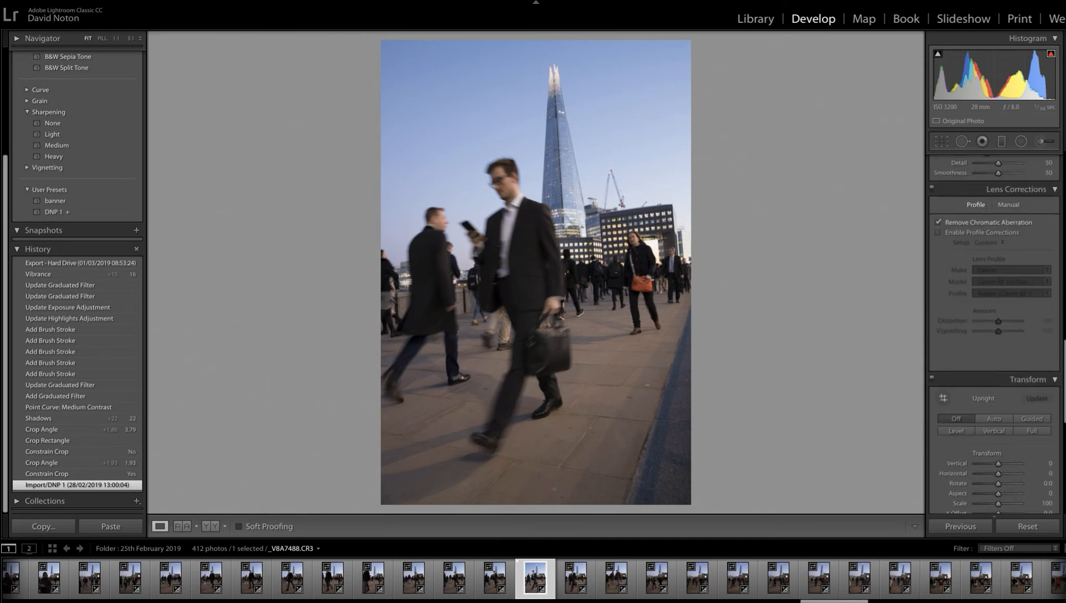
scroll(994, 335, up, 4)
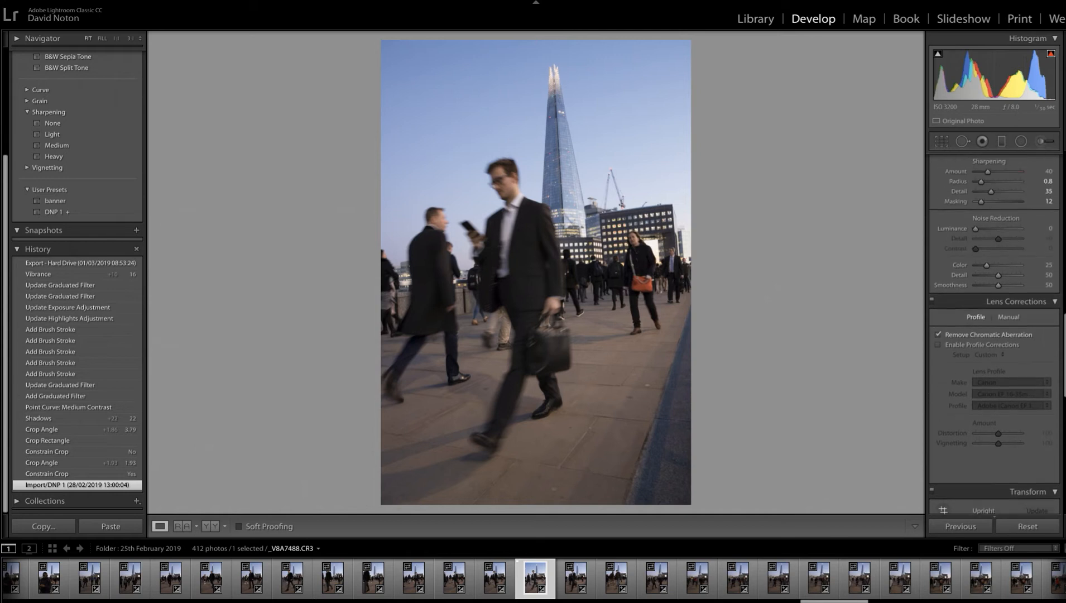
scroll(994, 335, down, 5)
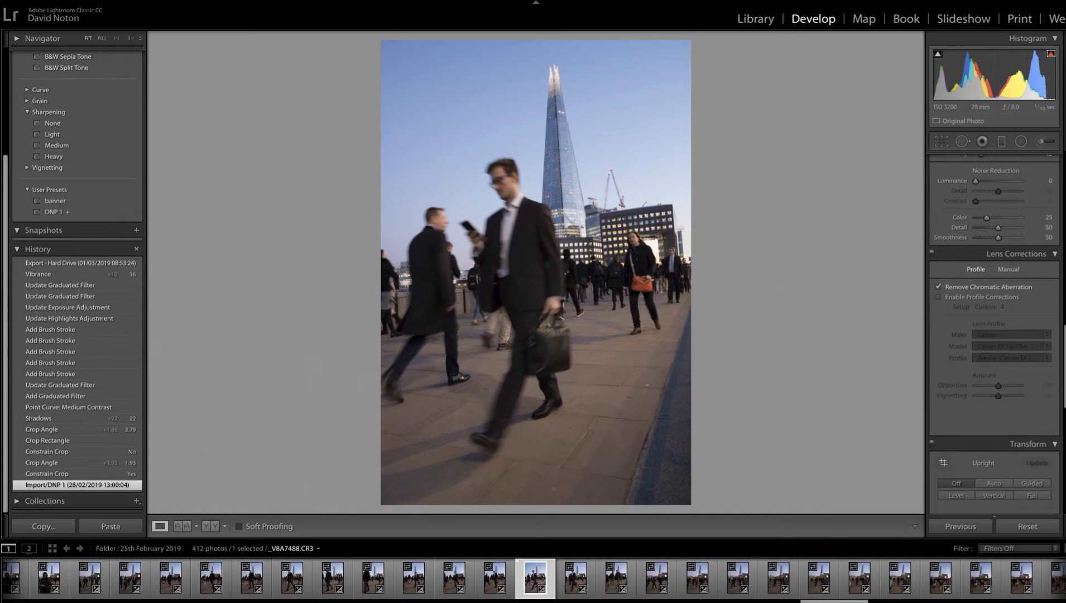
scroll(945, 273, down, 4)
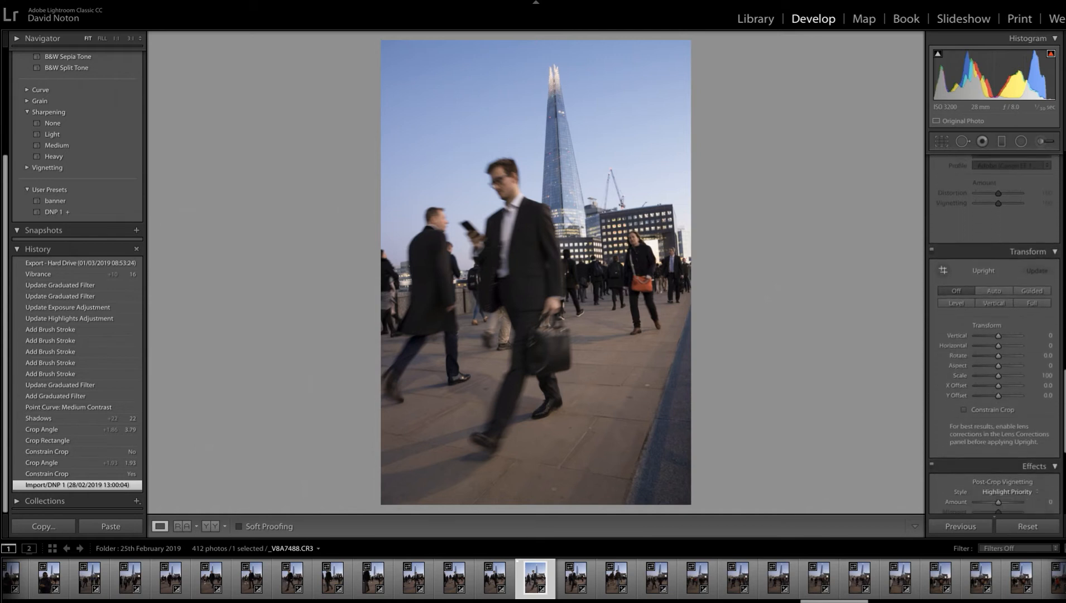
click(1000, 295)
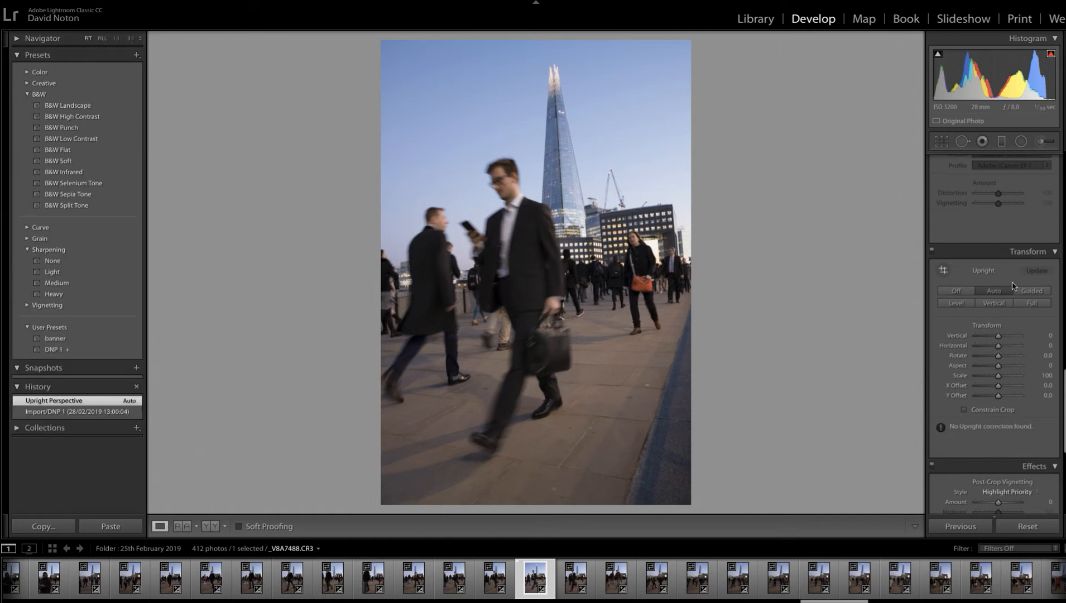
click(62, 413)
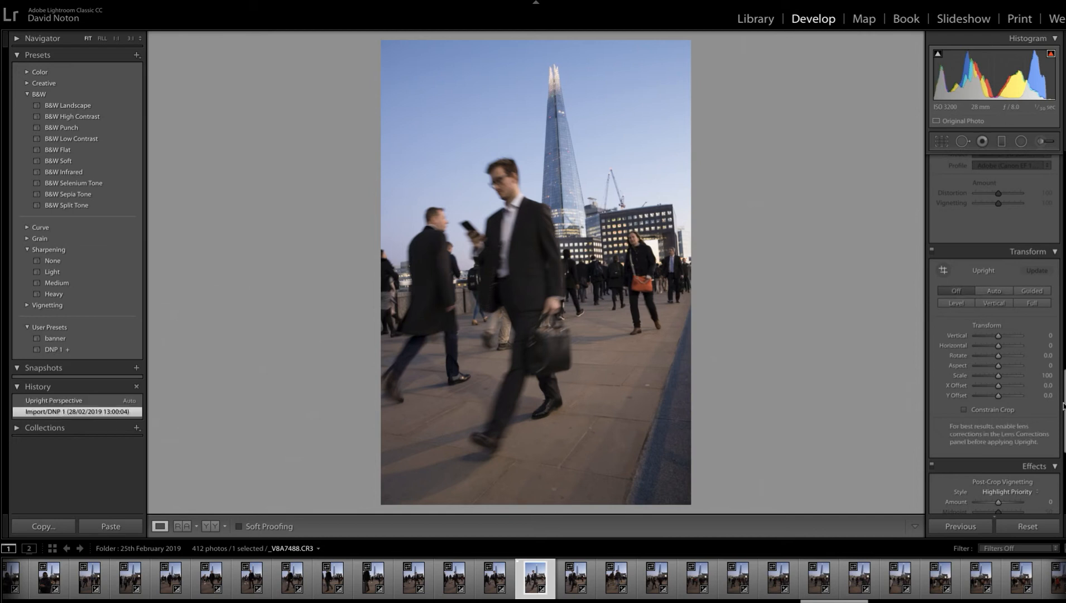
- Start Crop & Straighten on the photo and set the rotation angle to 1.77
scroll(994, 335, up, 20)
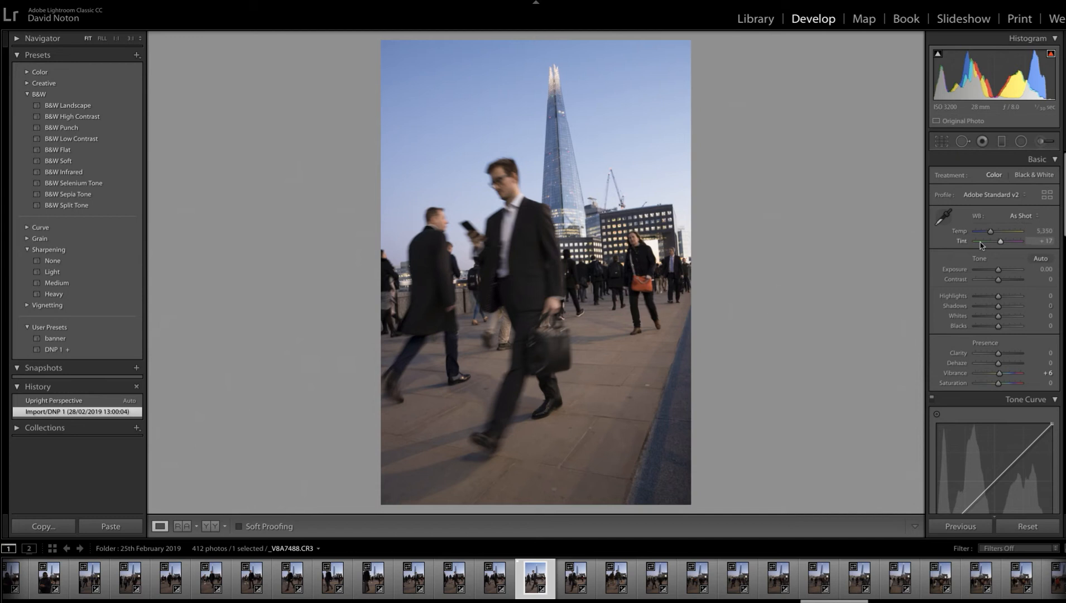
click(942, 143)
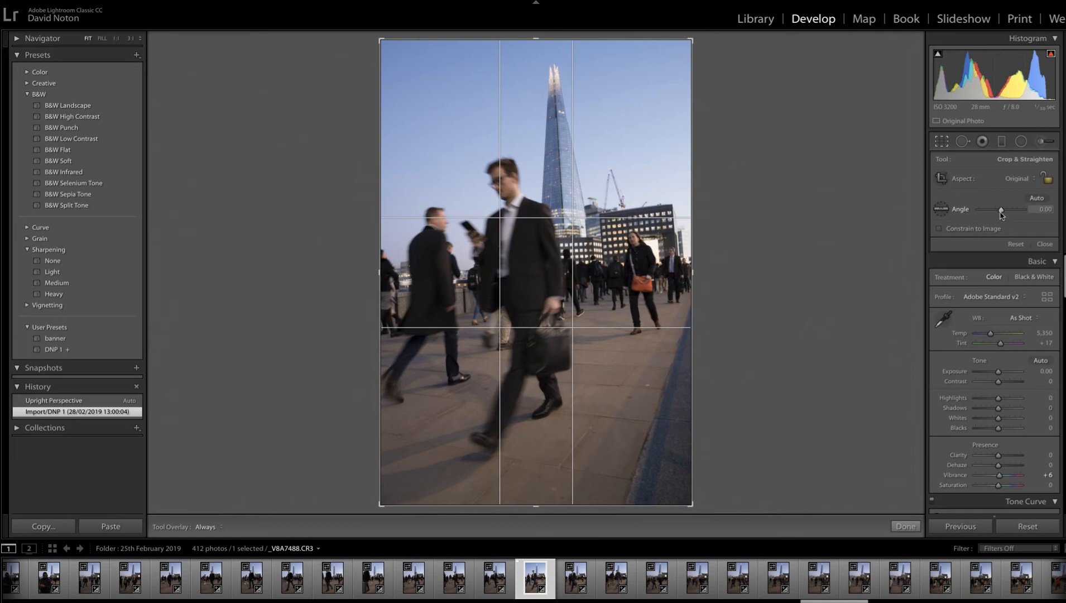
drag(1002, 213, 1003, 215)
click(1045, 210)
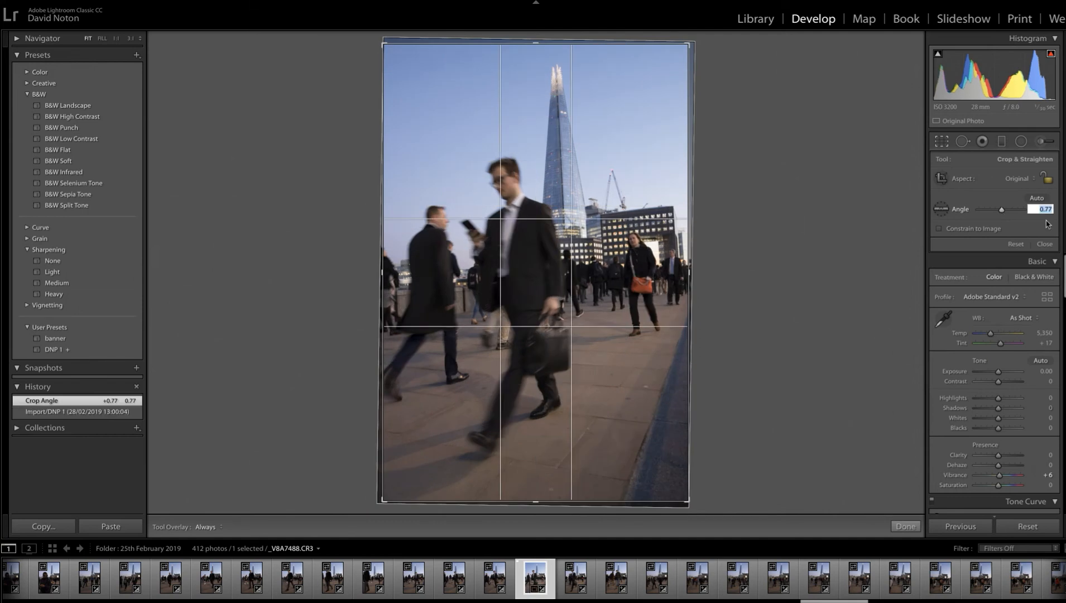
key(Up)
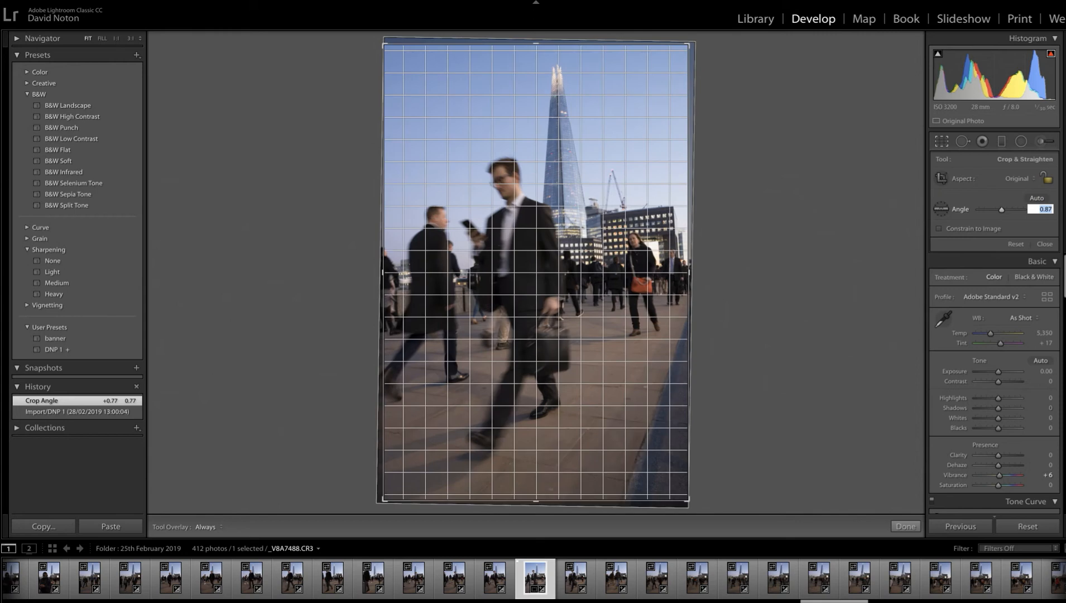
key(Down)
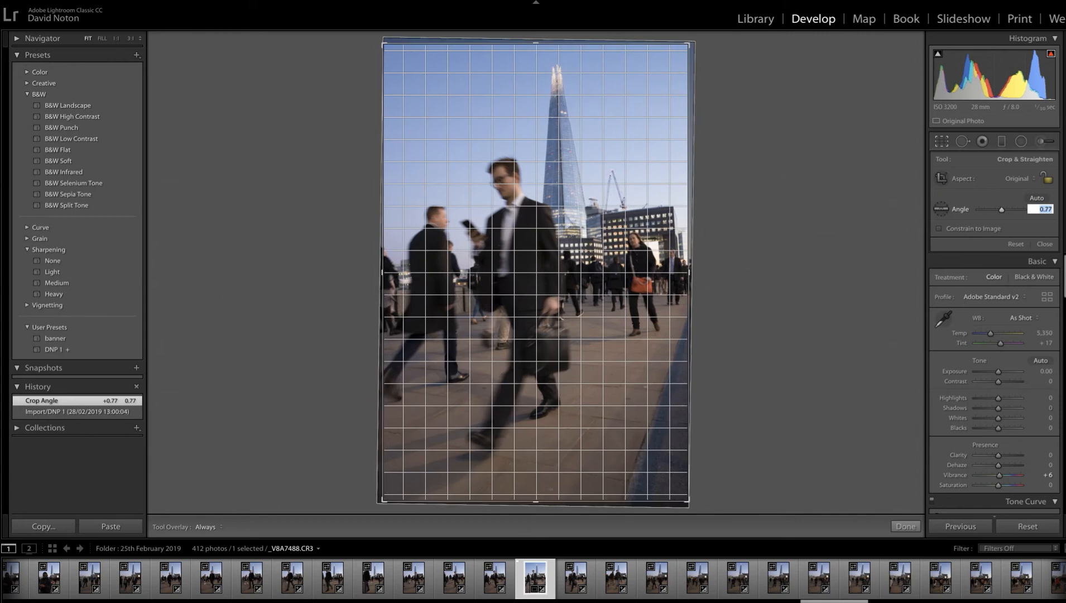
key(Up)
key(Up)
key(Up)
key(Up)
key(Up)
key(Up)
key(Up)
key(Up)
key(Up)
key(Up)
key(Return)
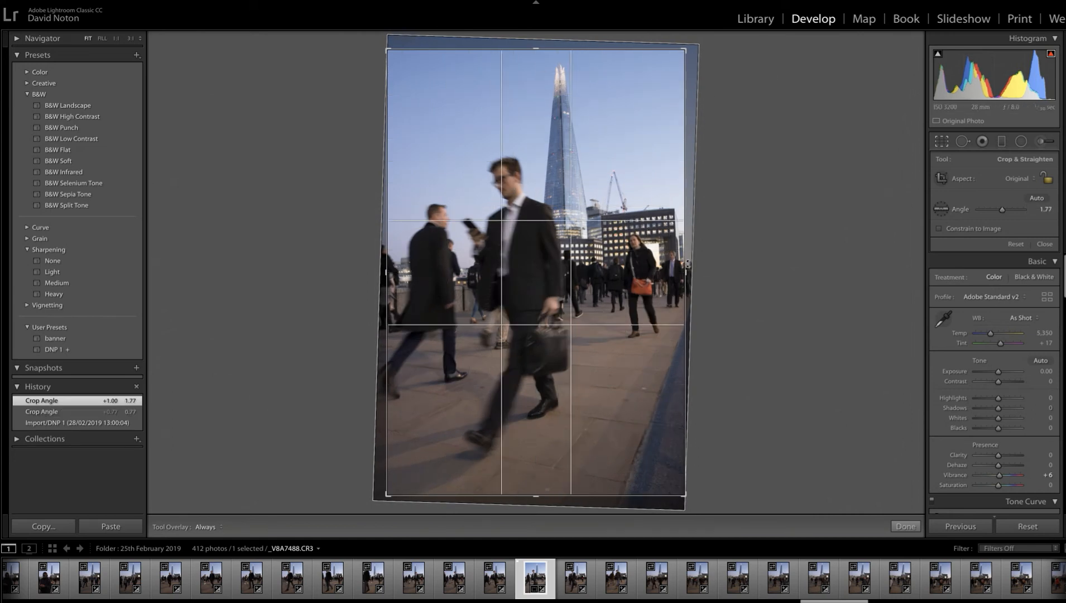
- Fine-tune the straightening against the skyscraper and set the crop angle to 2.27
click(1045, 208)
key(Up)
key(Up)
key(Up)
key(Up)
key(Up)
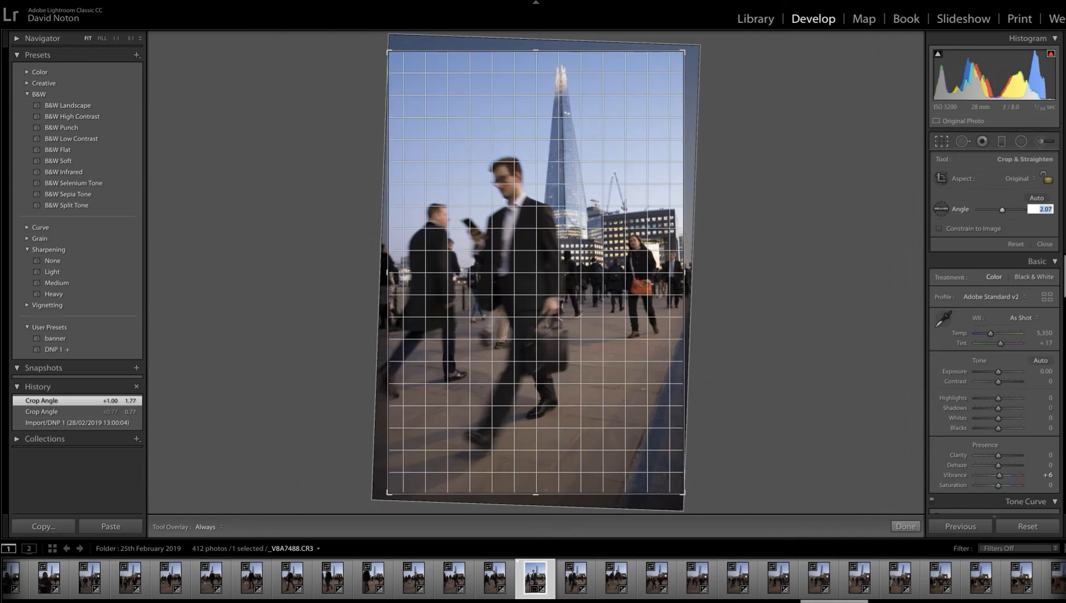
key(Up)
key(Up)
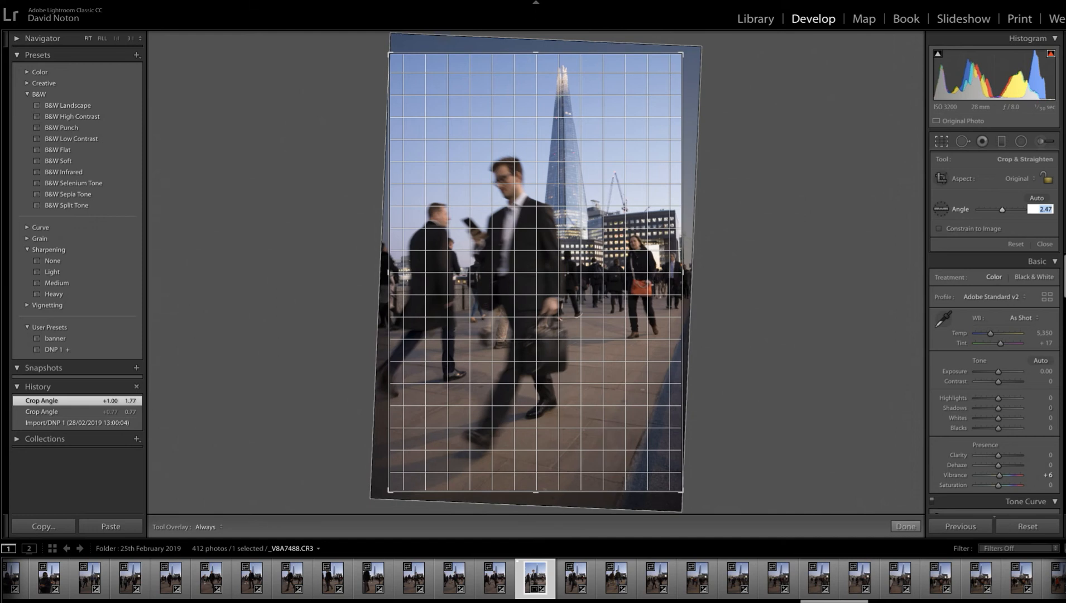
key(Up)
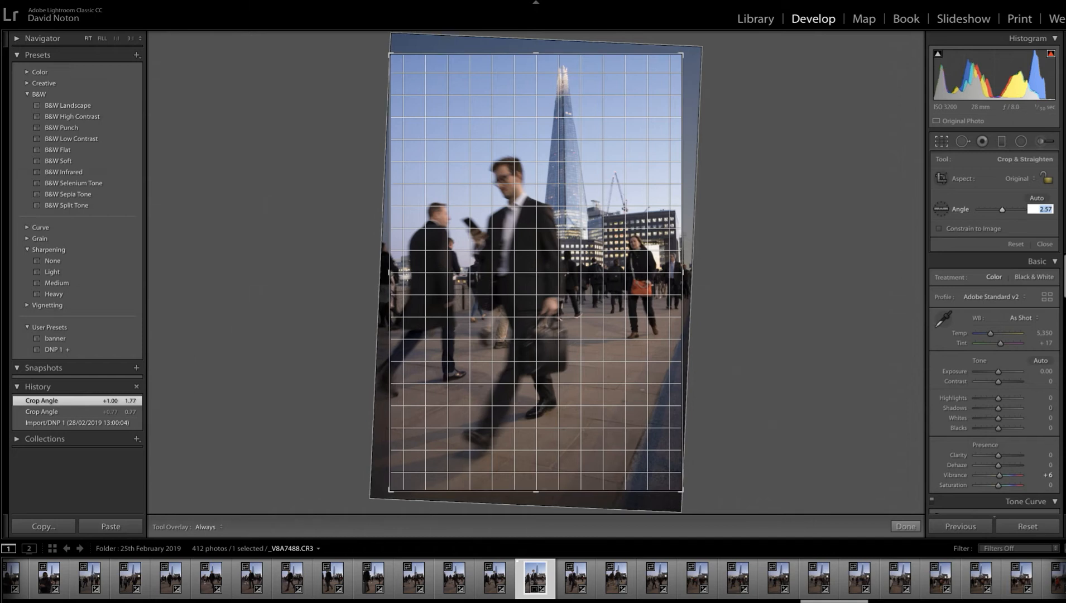
key(Up)
key(Down)
key(Down)
key(Down)
key(Down)
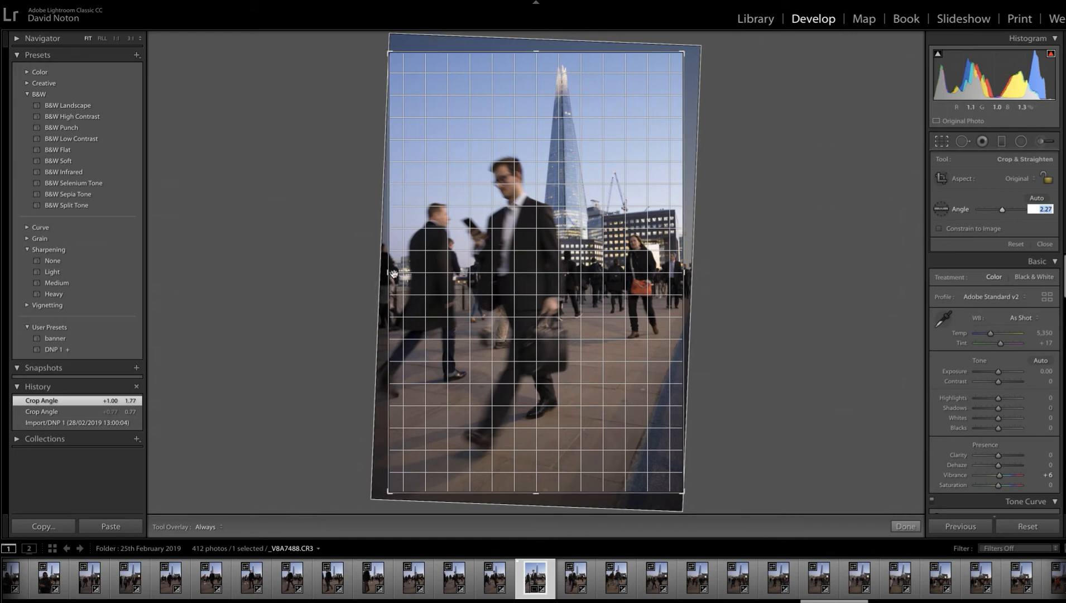
click(390, 492)
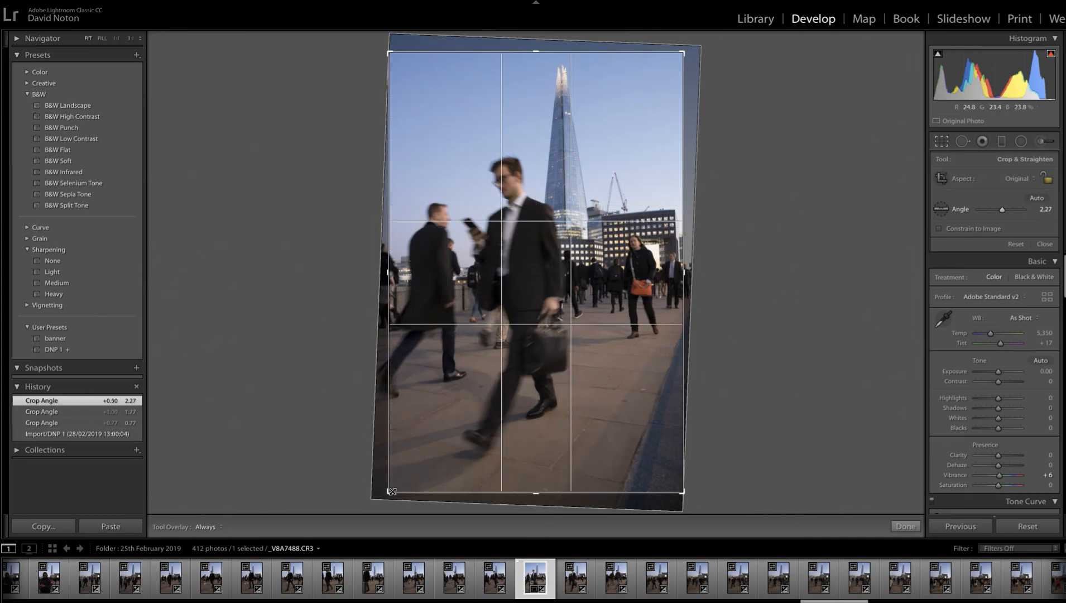
- Tighten the crop slightly from its lower-left corner, adjust its upper-right corner, and apply the crop
drag(393, 490, 394, 491)
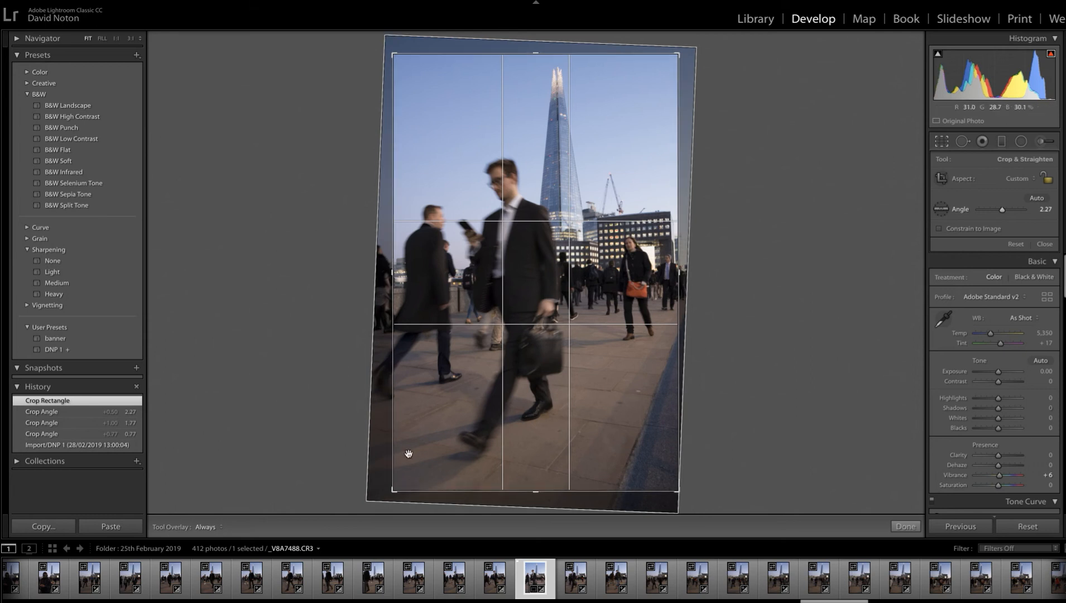
drag(393, 491, 394, 491)
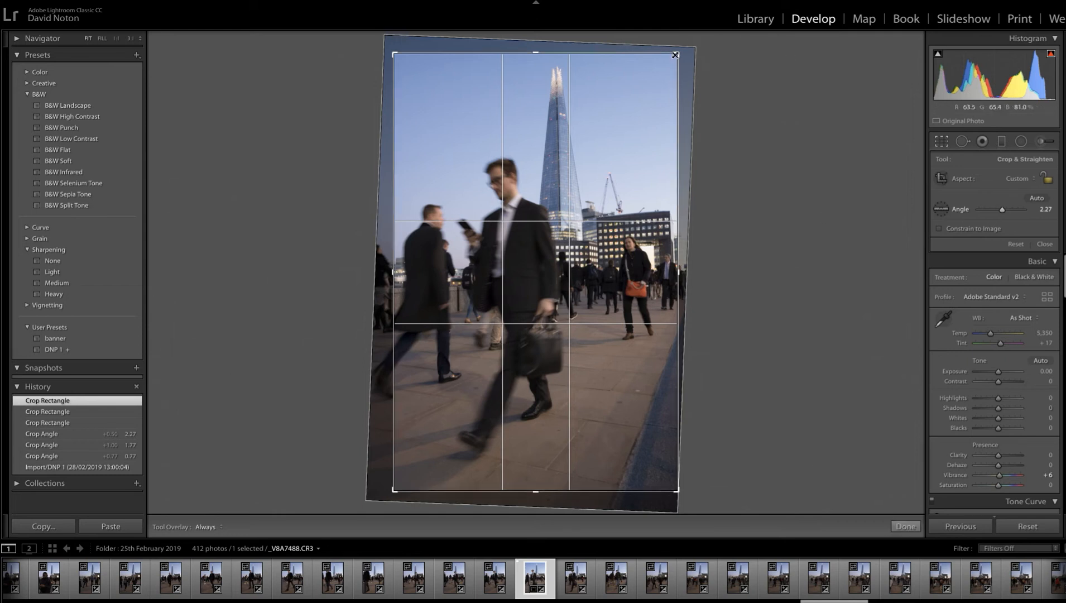
drag(678, 53, 680, 51)
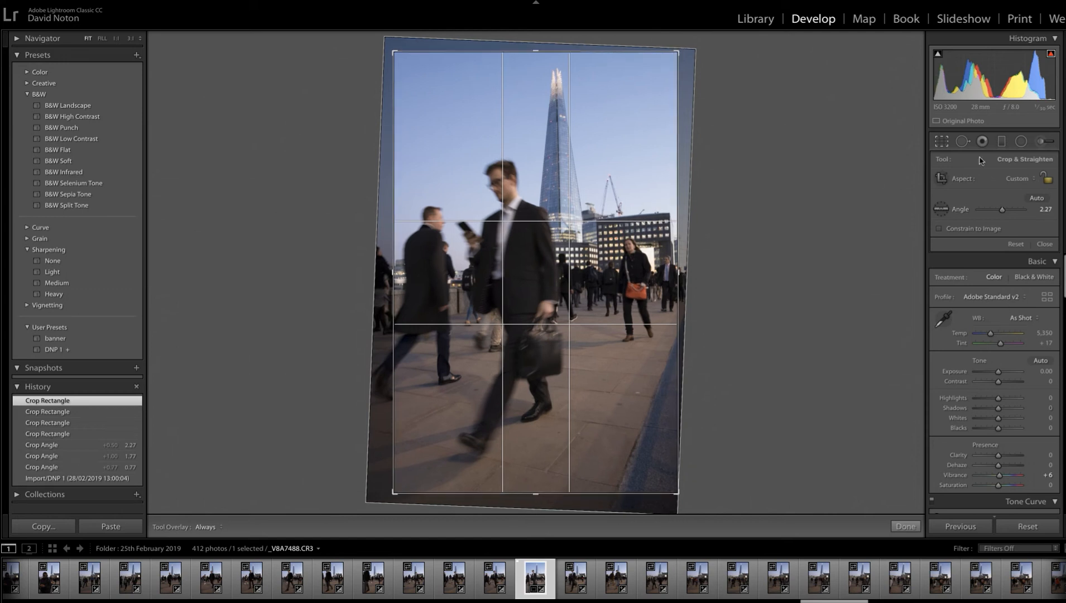
click(905, 526)
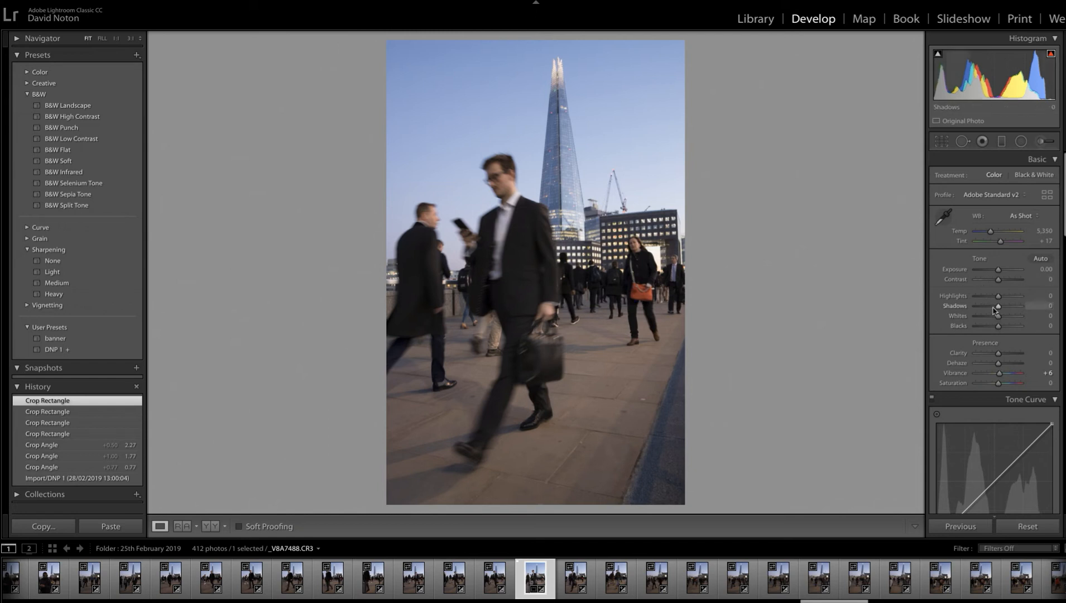
- Try lowering Blacks to -21 using the clipping preview, and reset the setting to 0
key(alt)
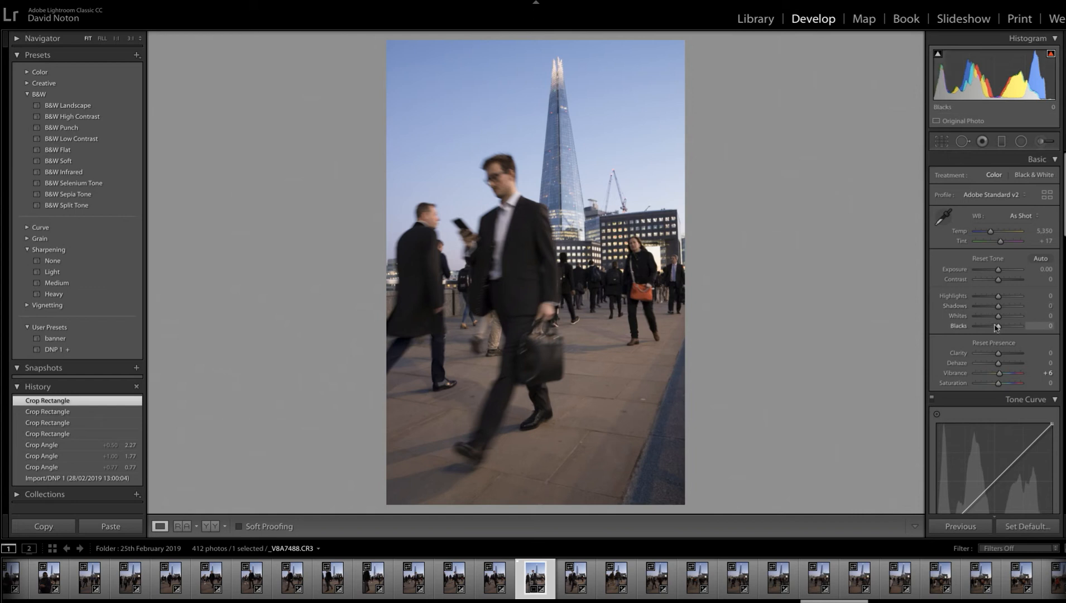
alt+click(998, 326)
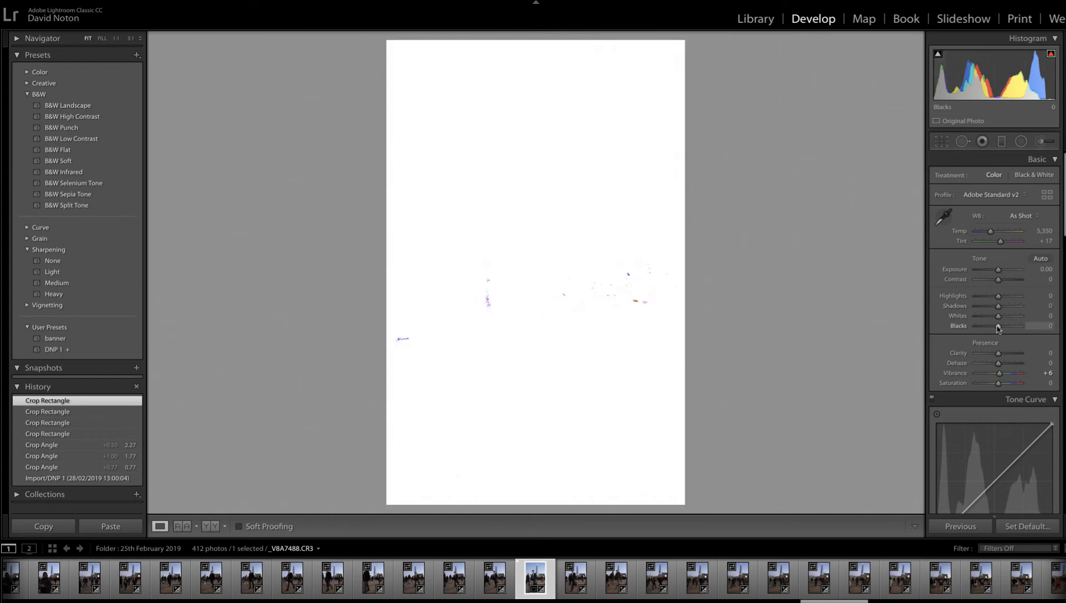
drag(998, 328, 998, 329)
double_click(997, 327)
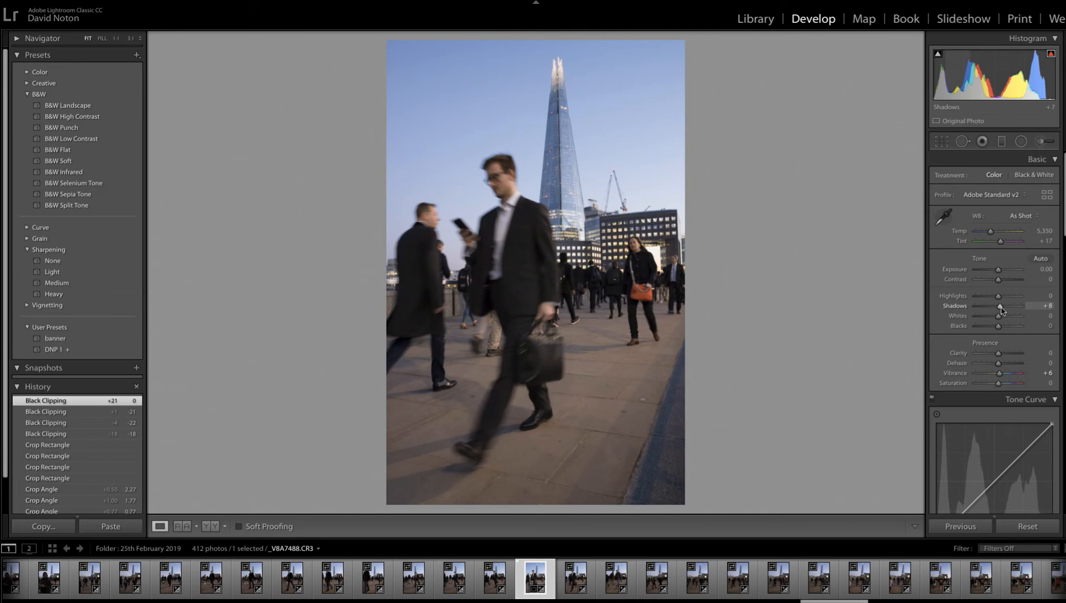
- Raise Shadows to +11 and set the tone curve's point curve to Medium Contrast
drag(1002, 310, 1002, 310)
drag(1001, 311, 1002, 310)
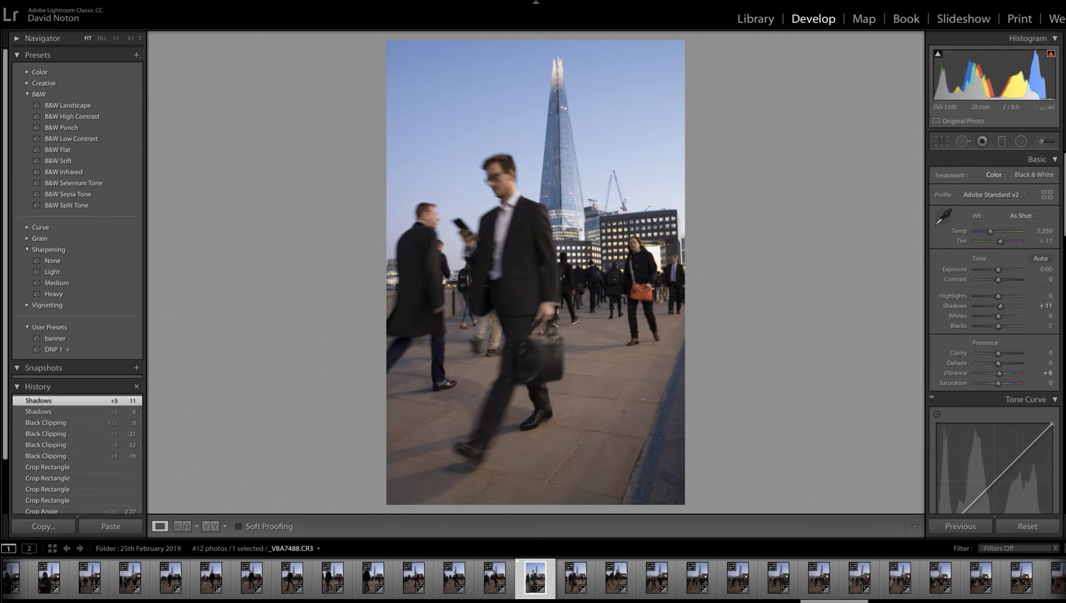
scroll(994, 280, down, 5)
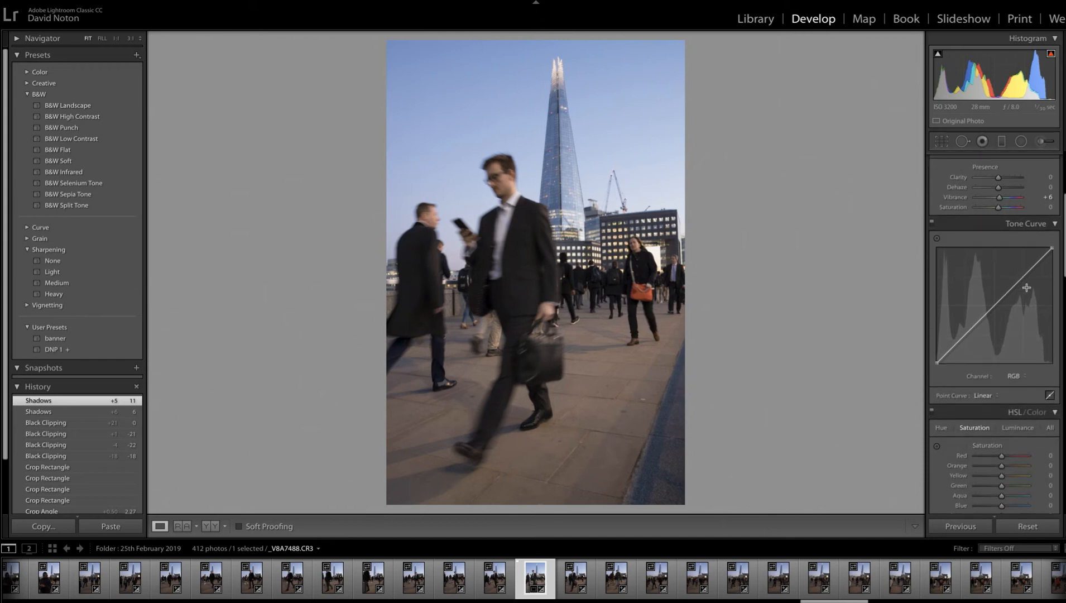
click(998, 396)
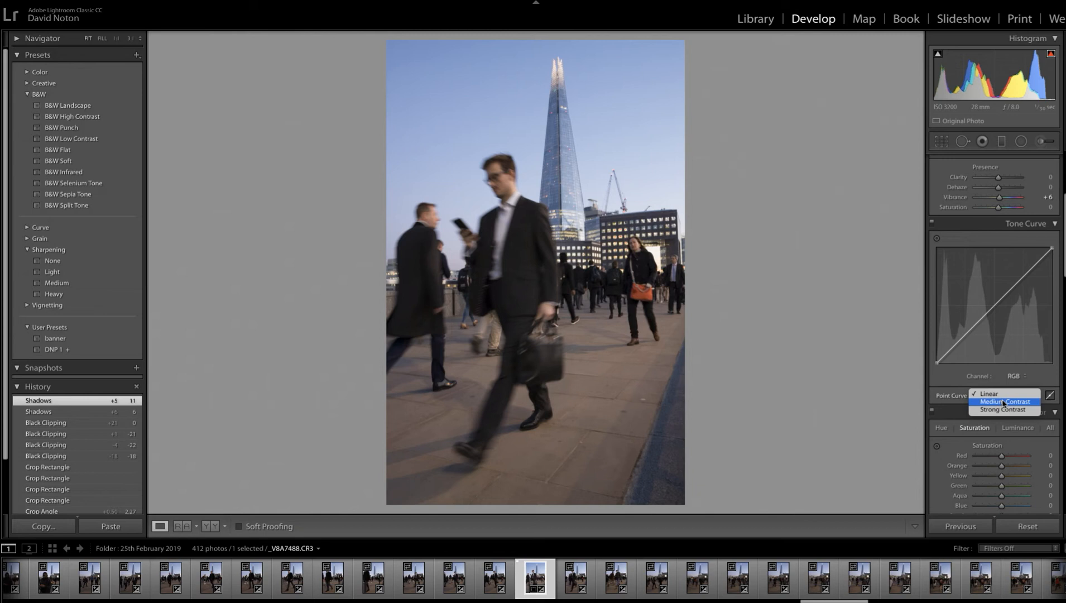
click(1005, 402)
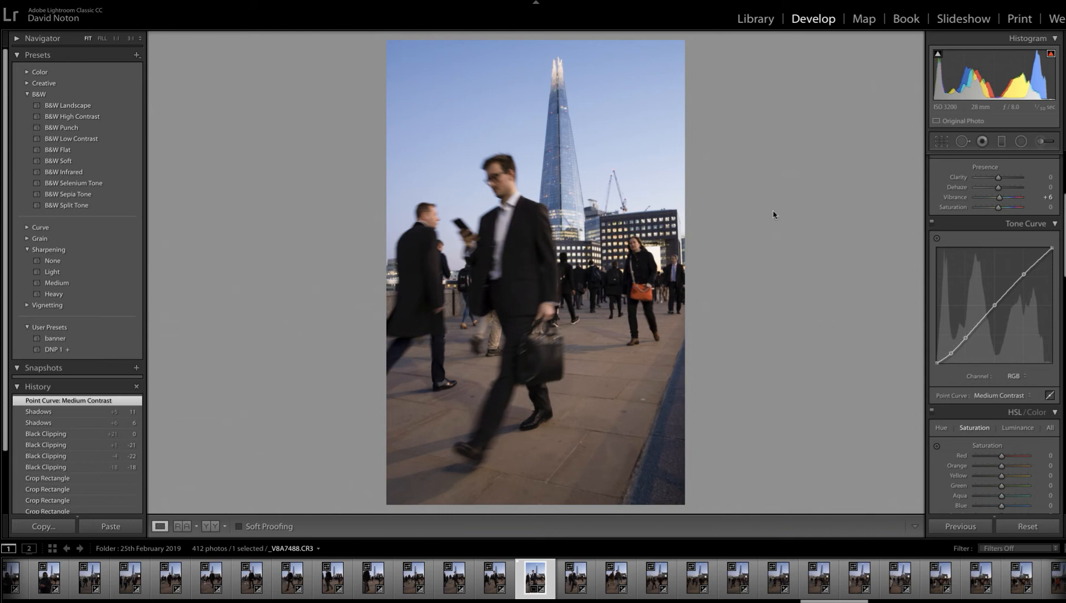
- Add a horizontal graduated filter over the sky, running from the Shard's tip to its lower section, and reset its Highlights to 0
click(1002, 141)
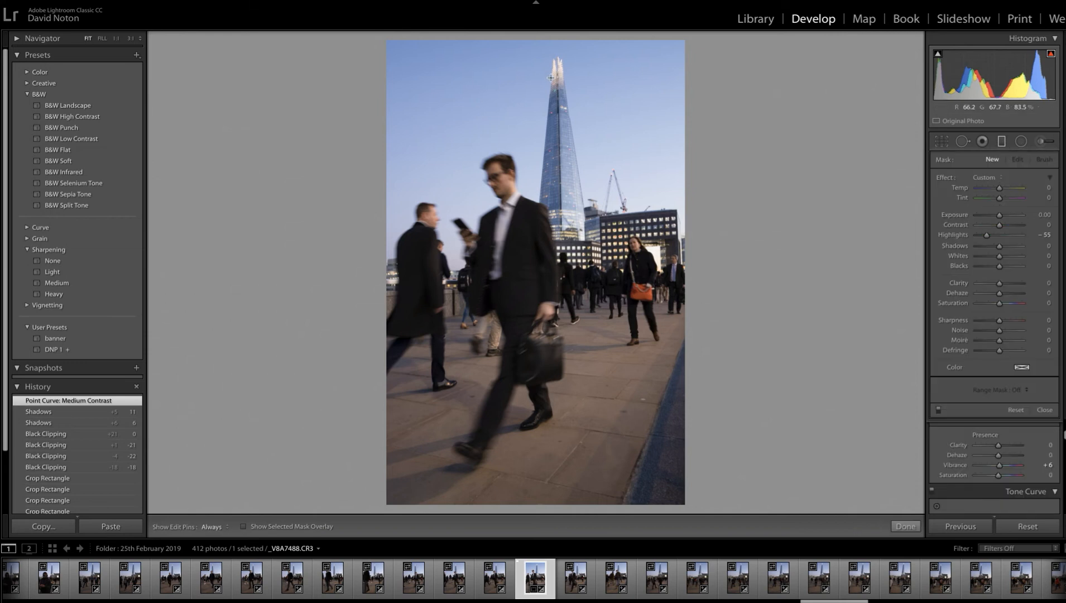
key(shift)
drag(548, 58, 574, 233)
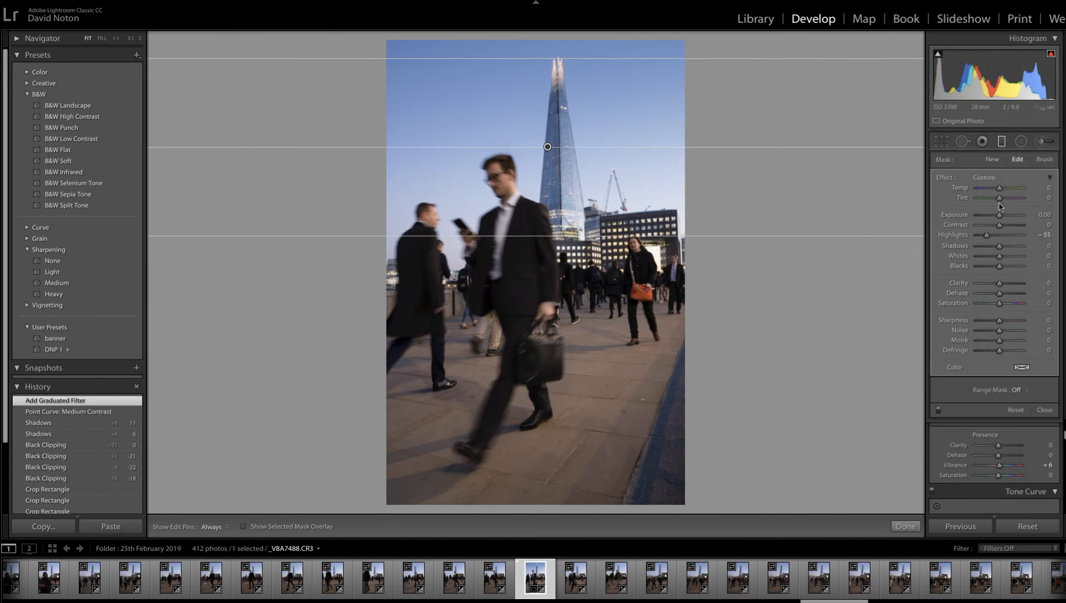
double_click(987, 236)
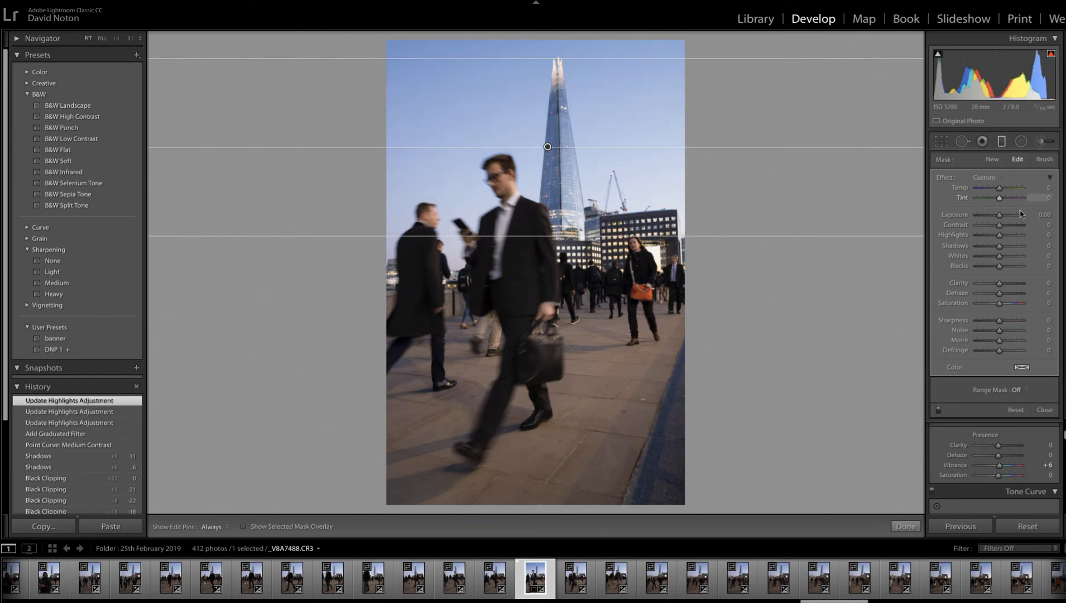
- Set the graduated filter's Exposure to -0.93, and widen its gradient slightly by moving the upper edge up and the lower edge down
drag(1000, 218, 996, 220)
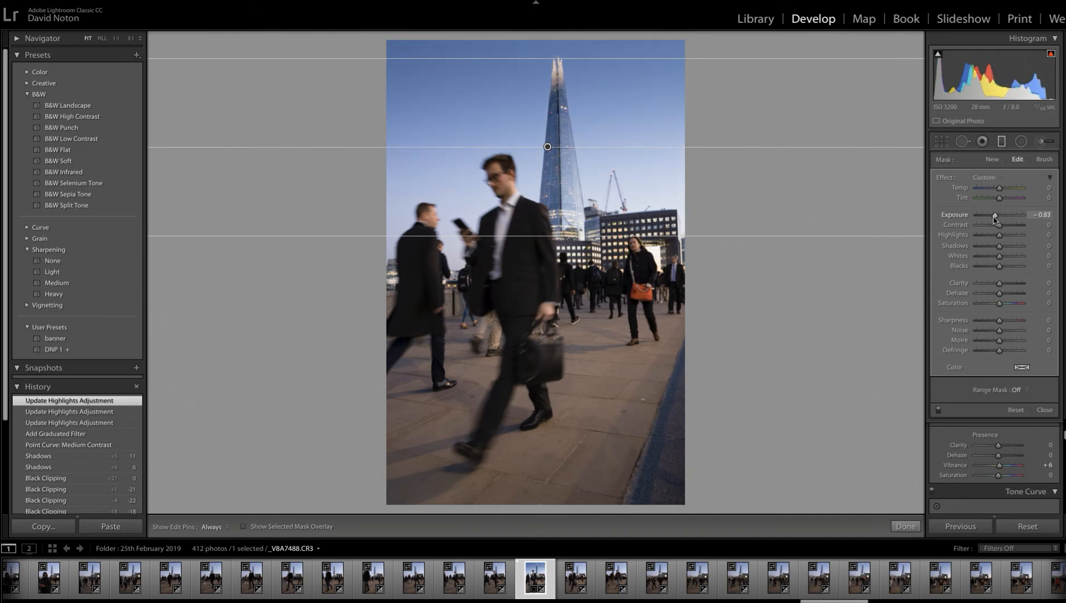
drag(995, 220, 994, 220)
drag(565, 58, 565, 47)
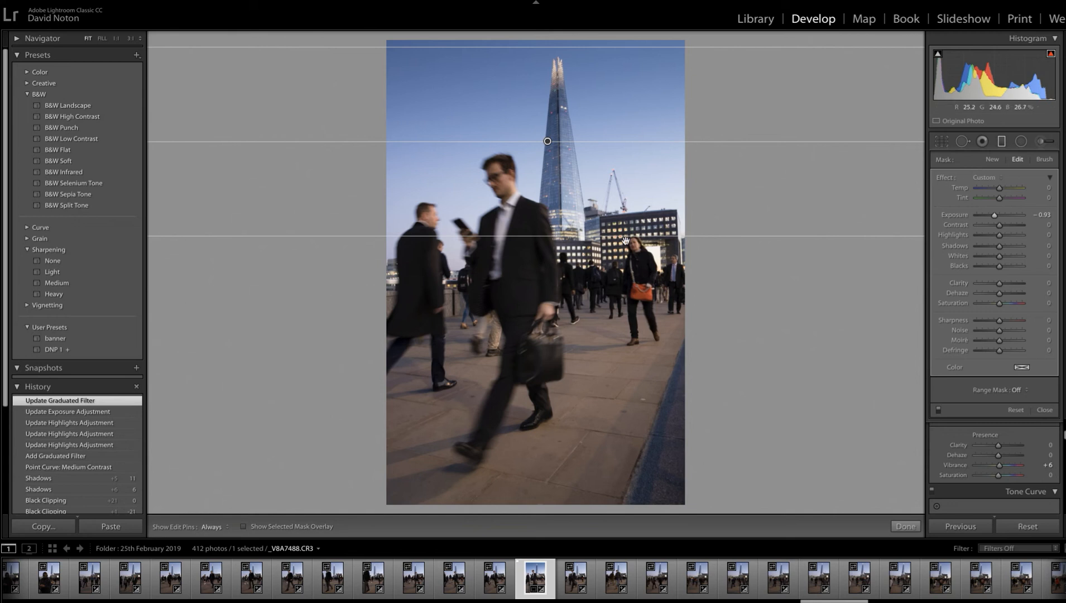
drag(626, 236, 635, 241)
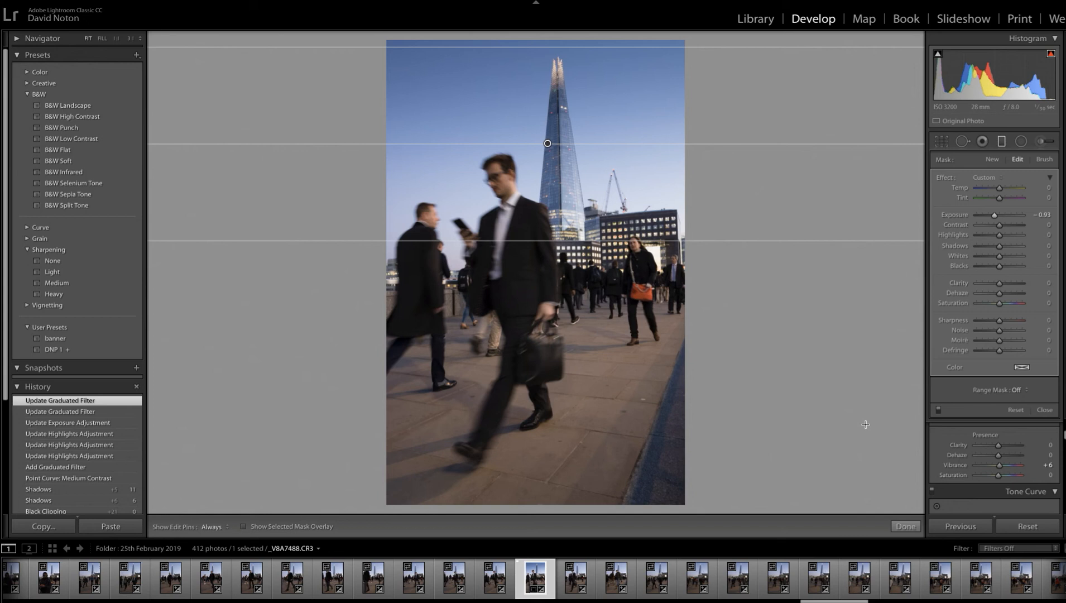
- Show the mask overlay and erase the graduated filter from the central man's head using an Auto Mask erase brush of size 4.0
click(1045, 160)
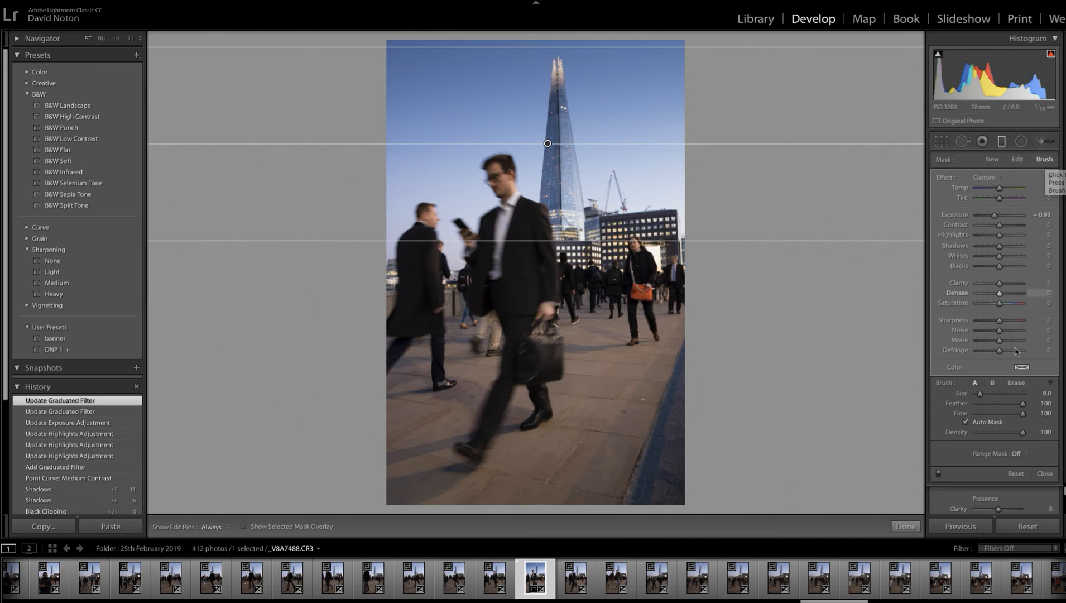
click(244, 527)
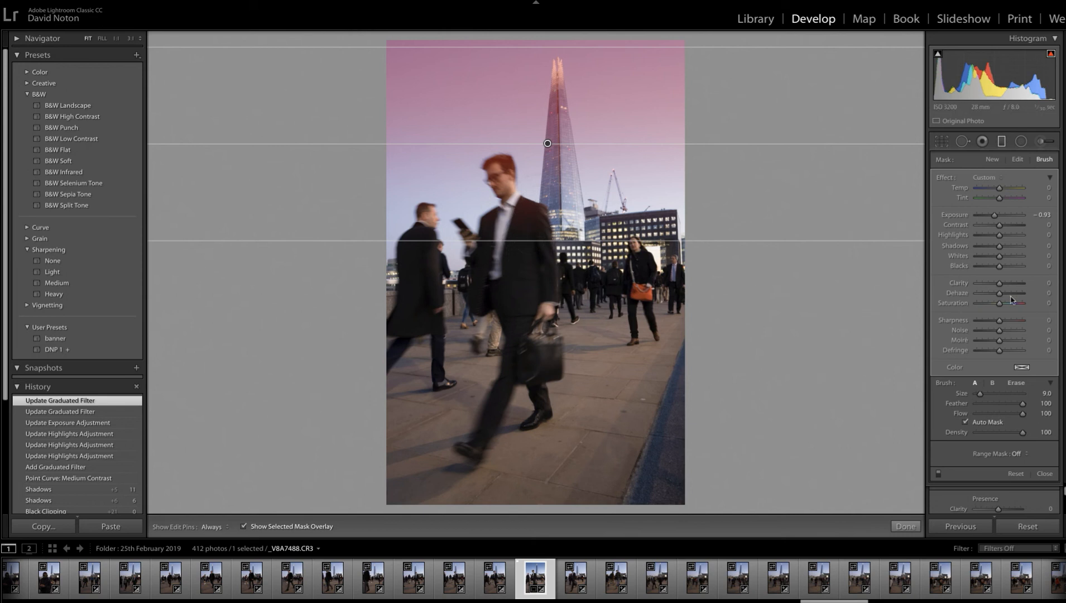
click(1016, 384)
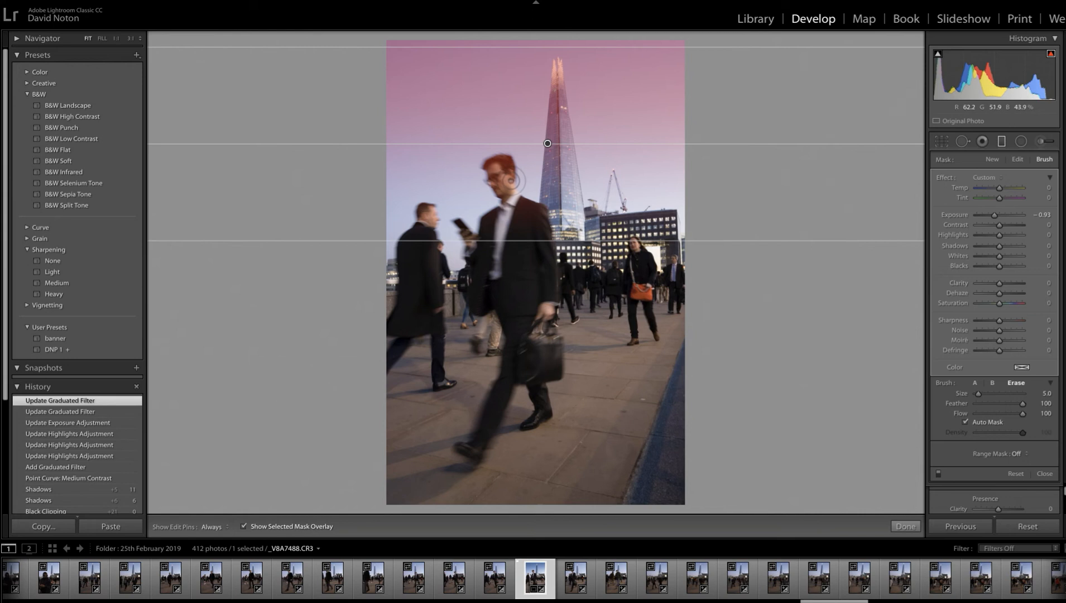
scroll(506, 181, up, 2)
scroll(506, 180, down, 3)
key(h)
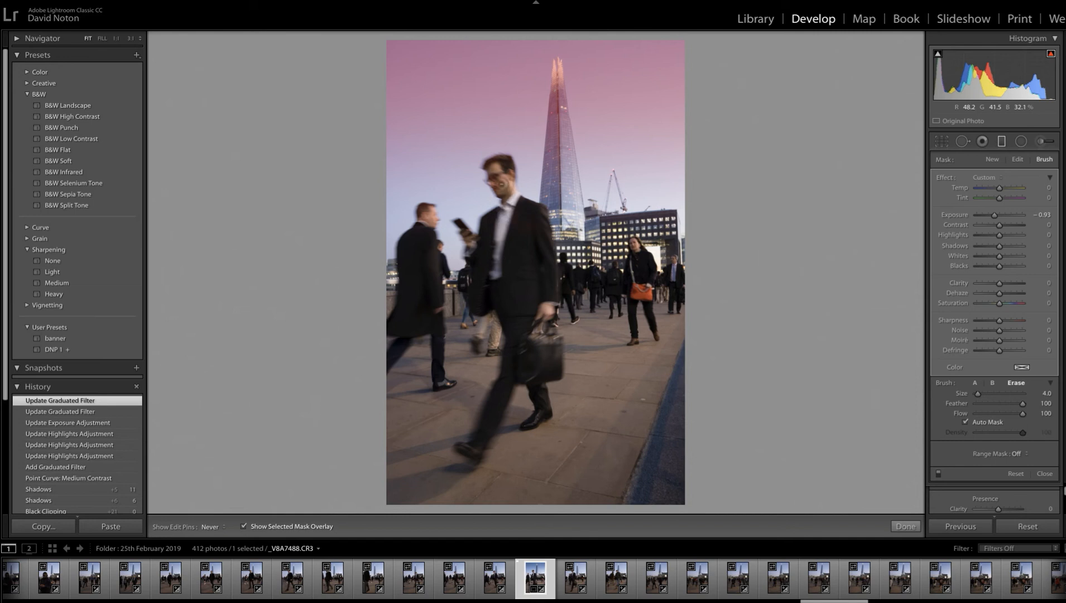
drag(497, 175, 484, 171)
key(h)
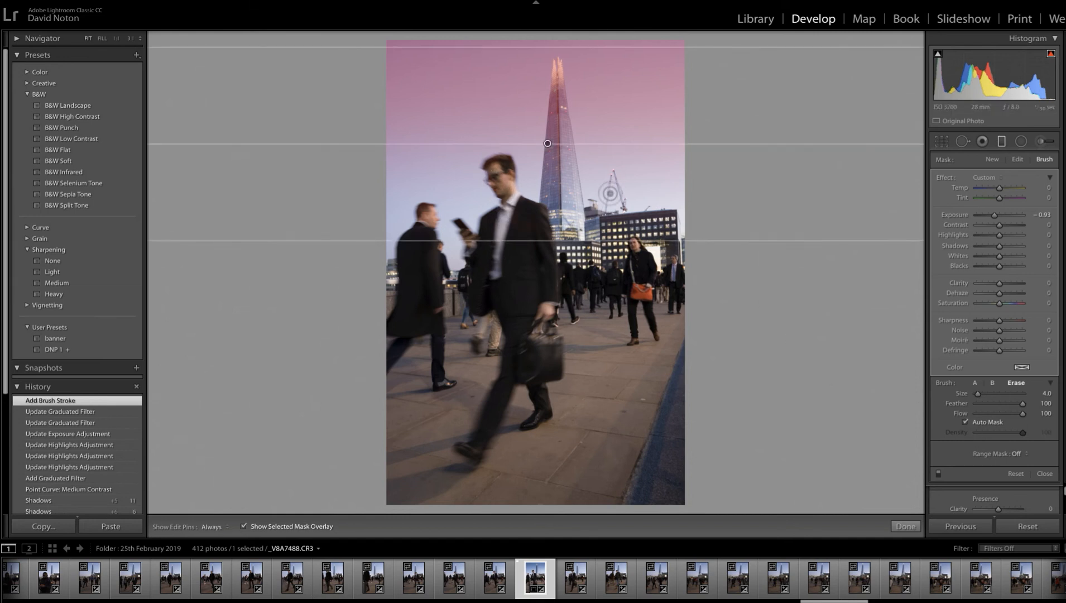
- Erase the filter mask from the central man's jacket and from the man in the dark coat behind him, and finish the filter
key(h)
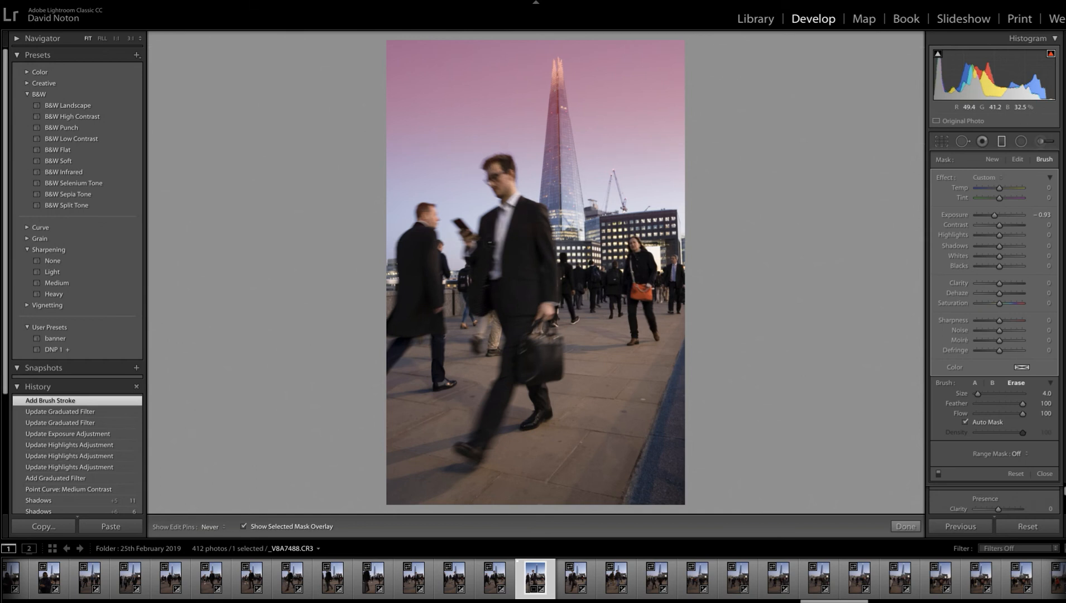
drag(539, 230, 537, 232)
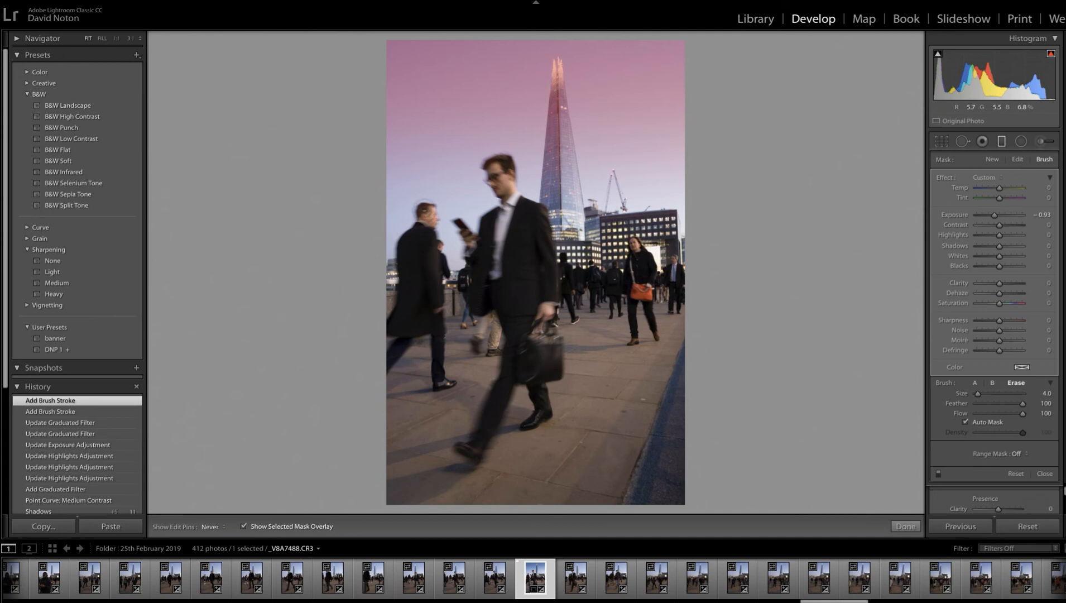
drag(419, 241, 420, 243)
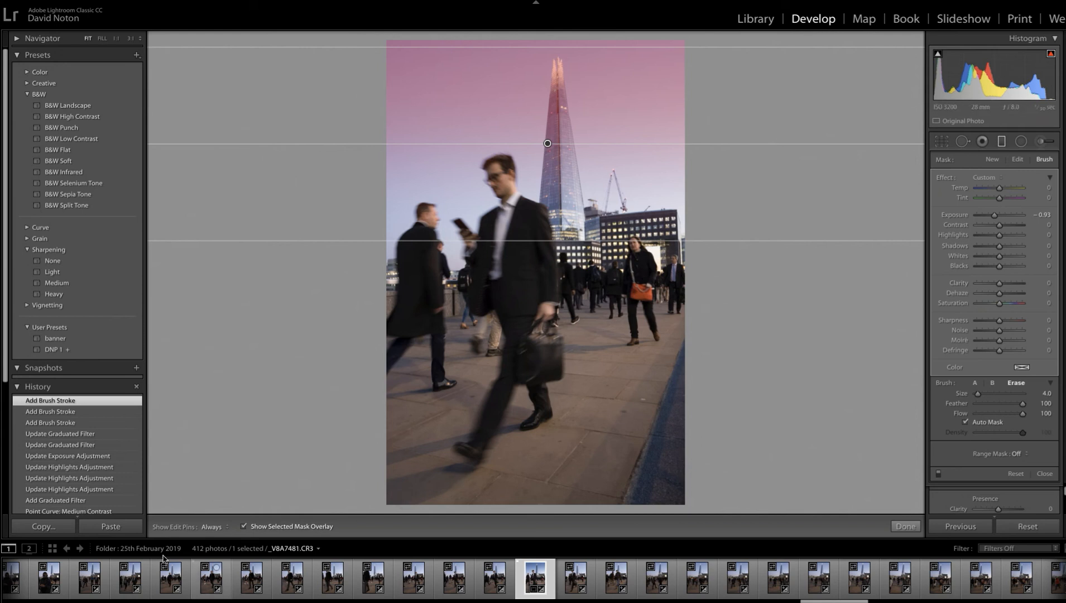
click(905, 526)
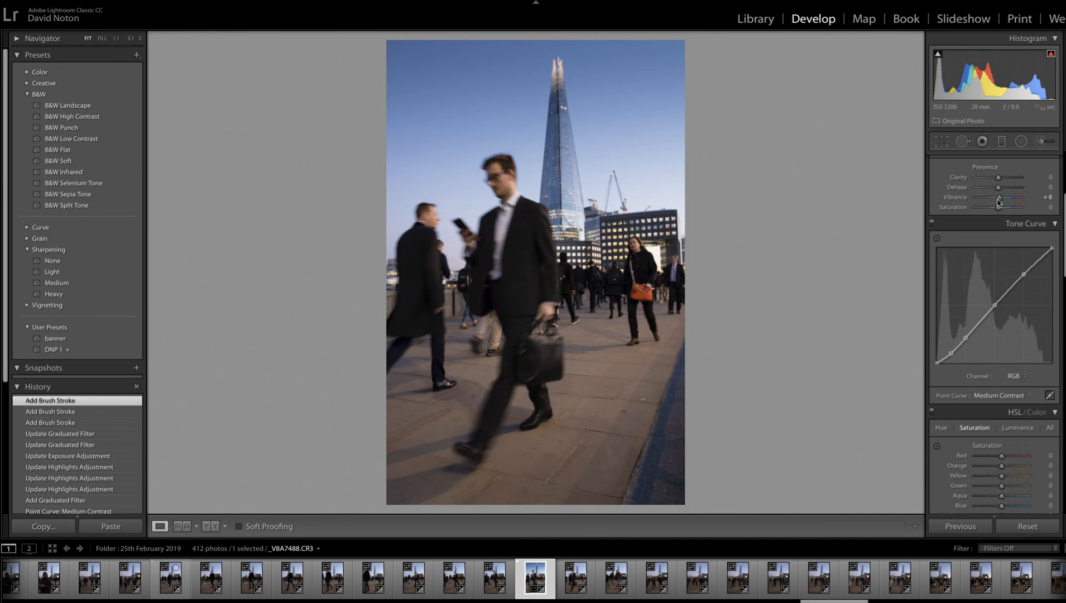
- Raise the photo's Vibrance to +14
click(1049, 199)
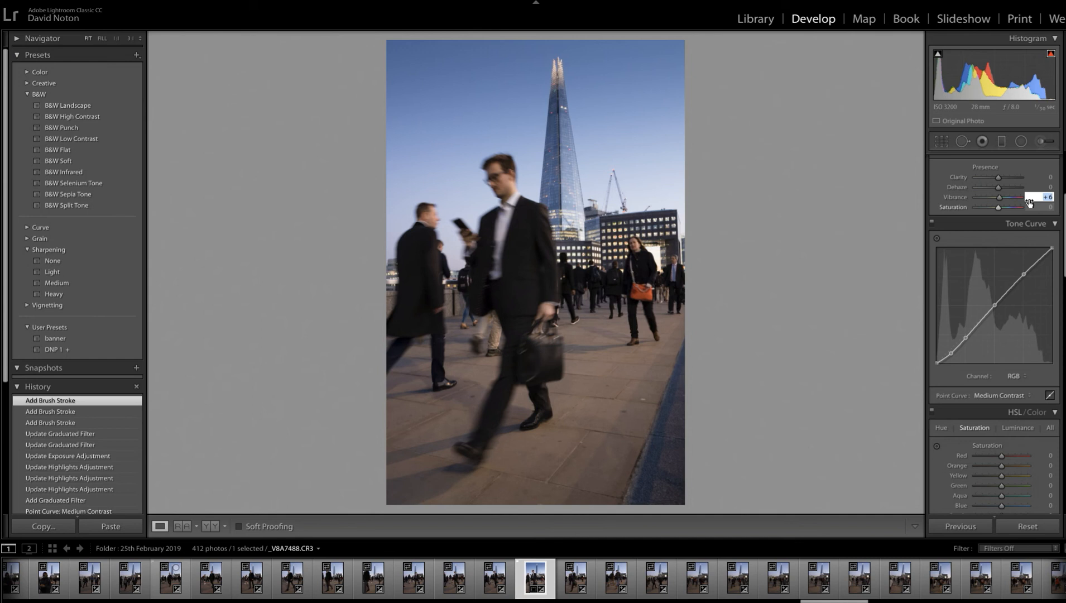
key(Up)
key(Up)
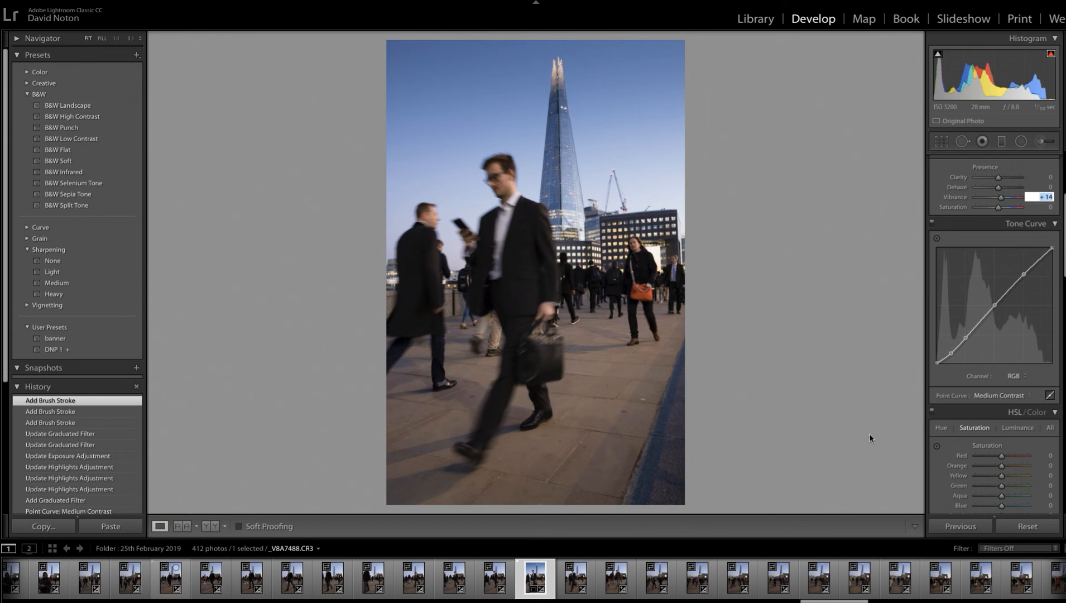
- Compare the edit side by side with its before version and against the imported history state, and return to the Vibrance state
click(212, 527)
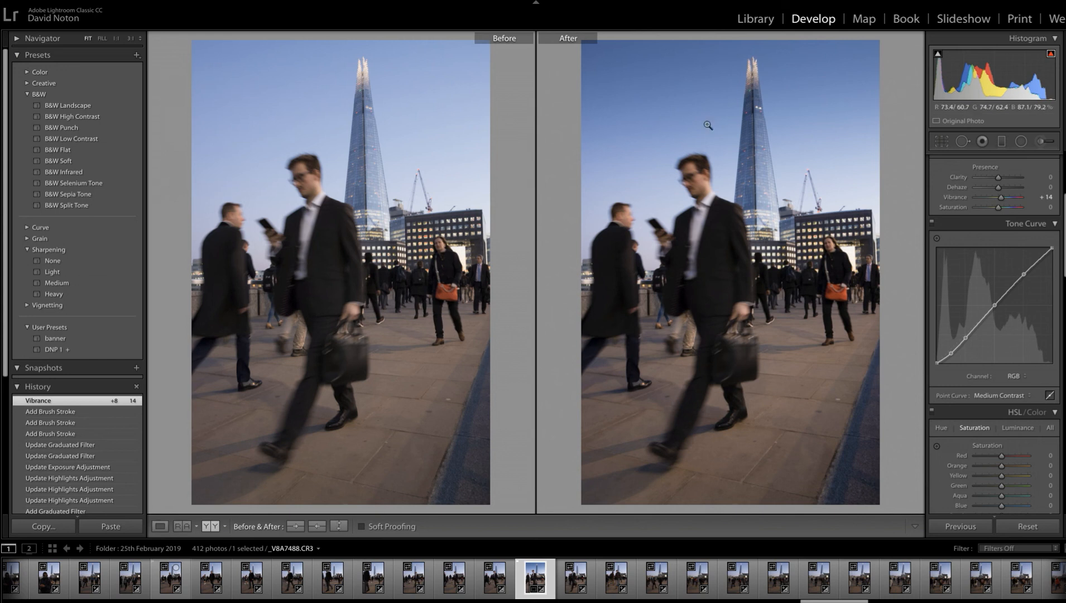
click(160, 528)
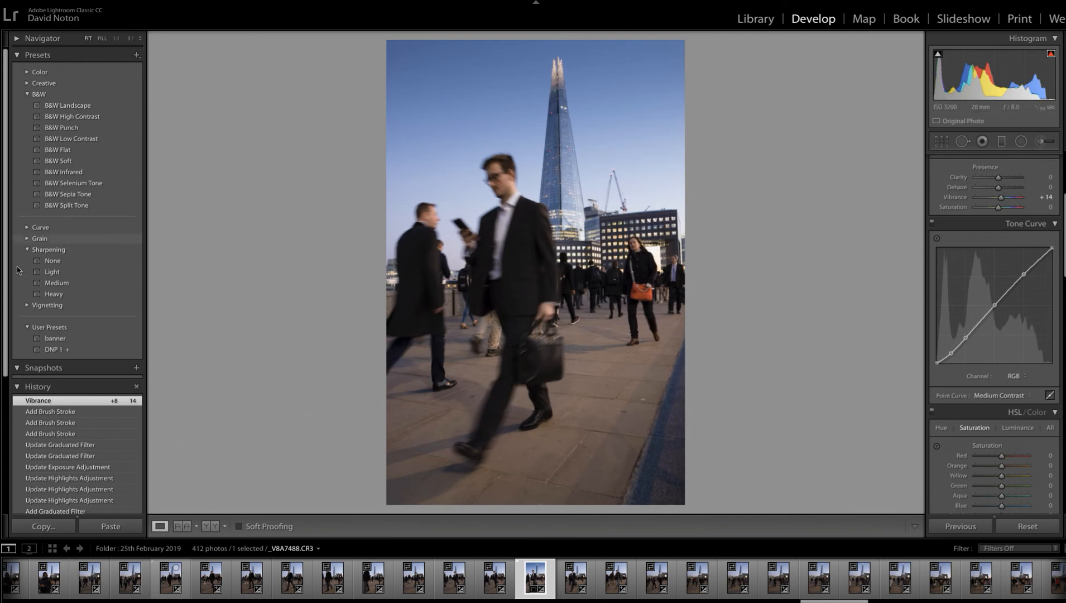
drag(4, 285, 1, 450)
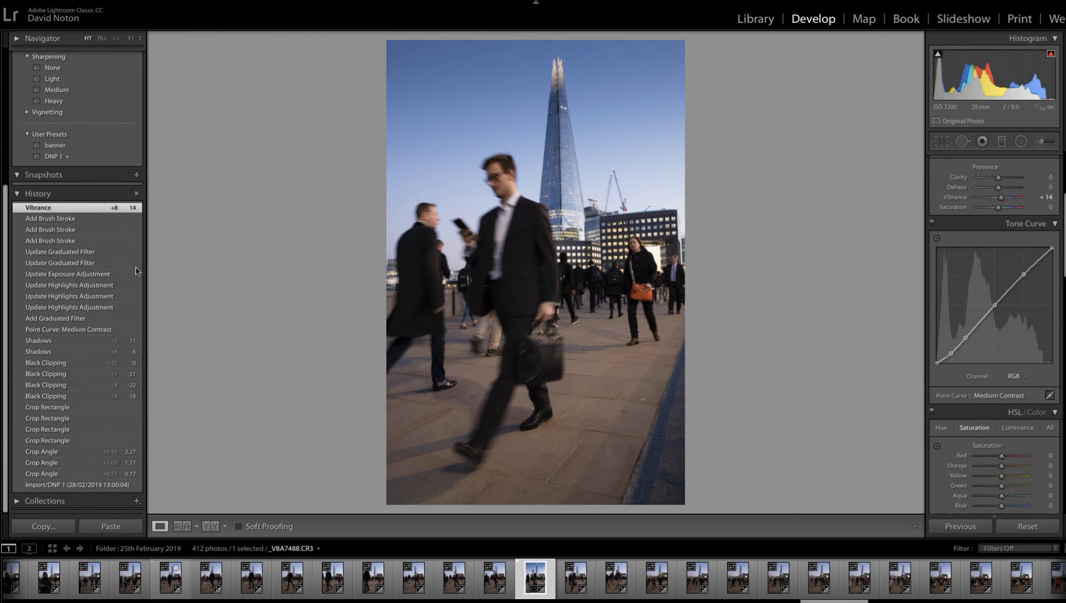
click(69, 485)
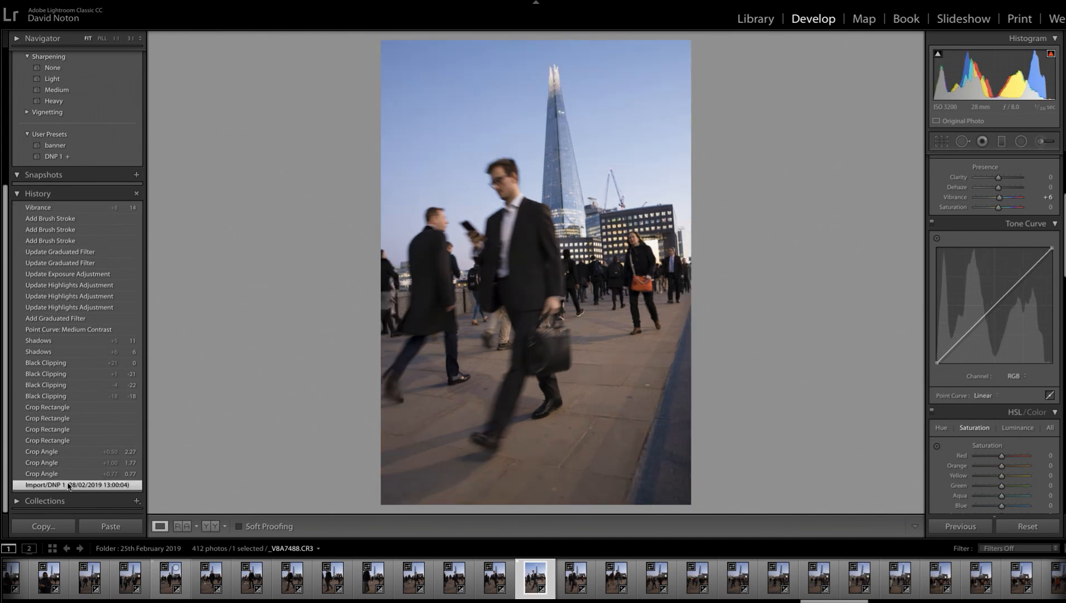
click(52, 208)
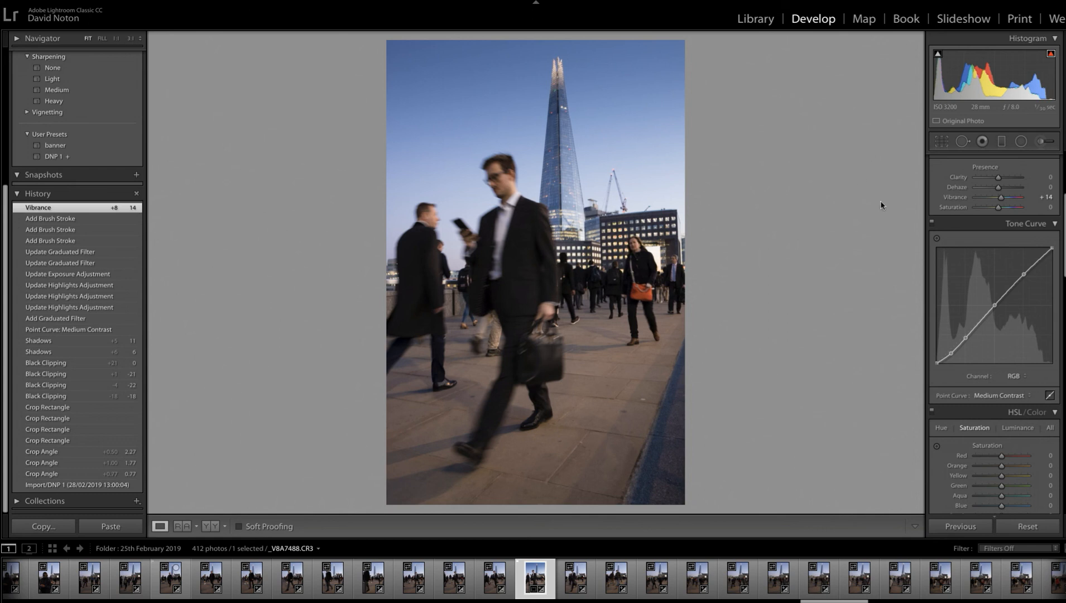
- Start exporting the edited photo from the Library and choose the Processed Images folder on the media drive as its destination
click(757, 24)
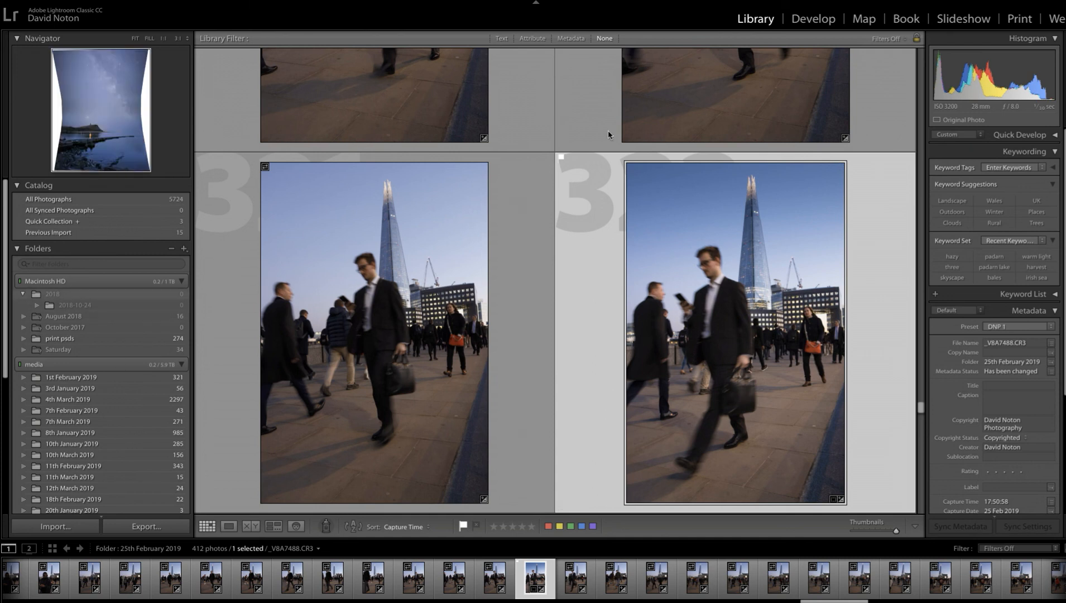
click(149, 527)
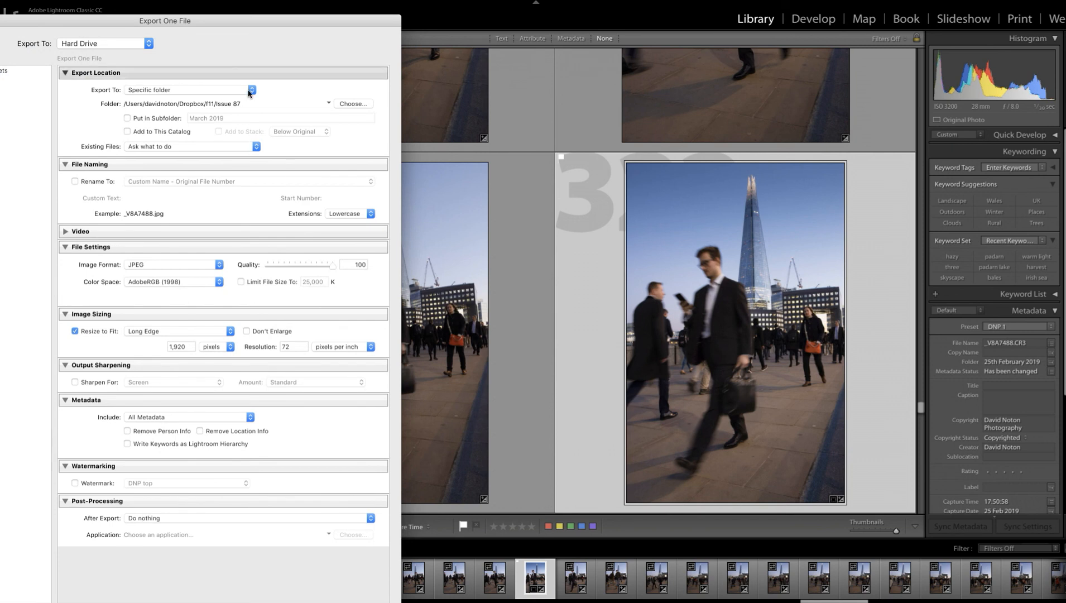
click(349, 104)
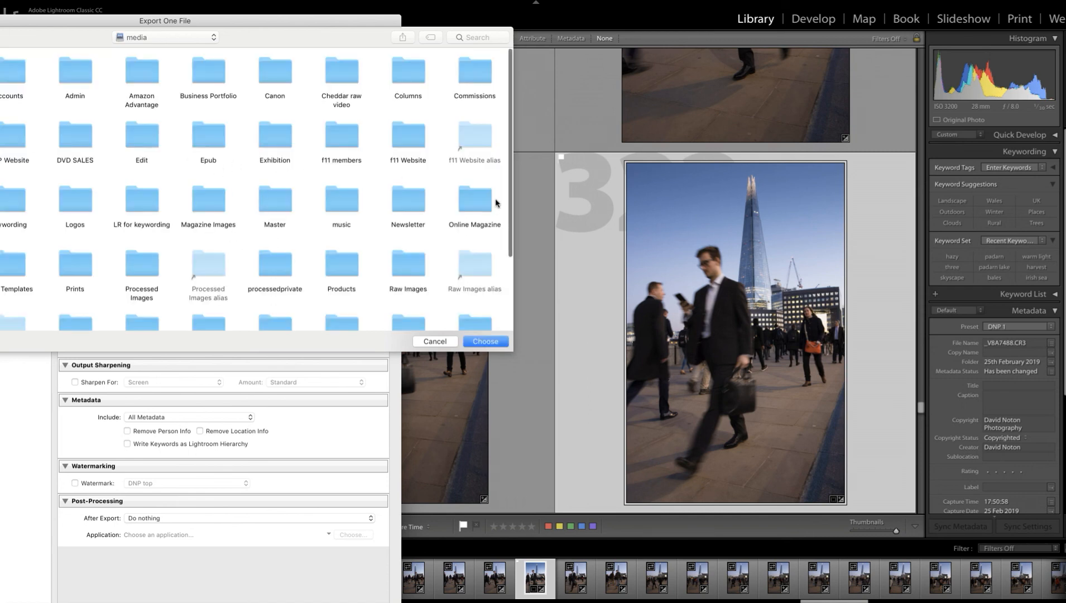
scroll(498, 274, down, 4)
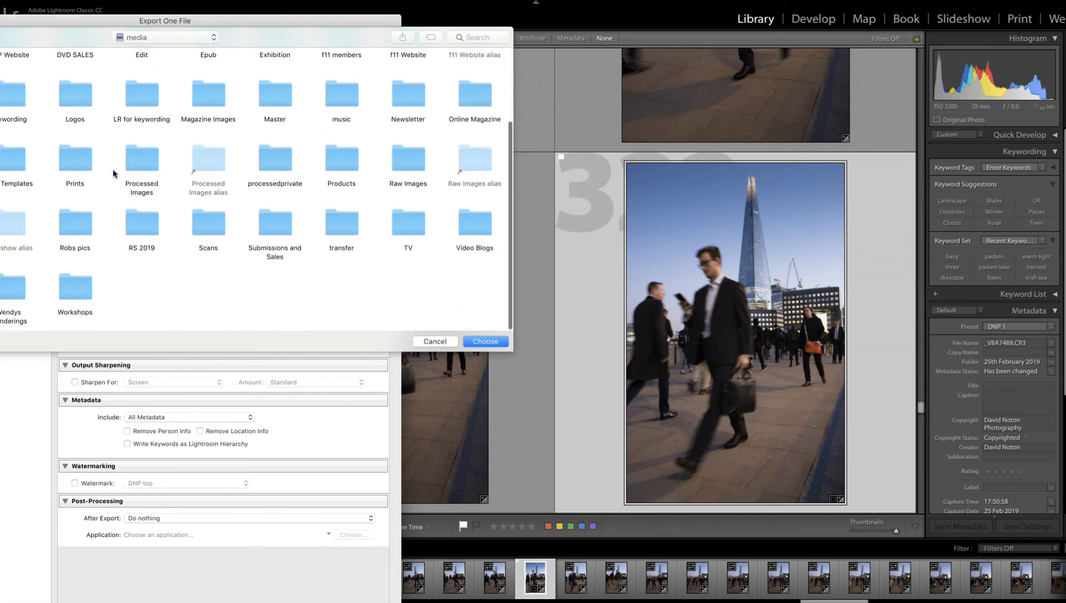
double_click(143, 163)
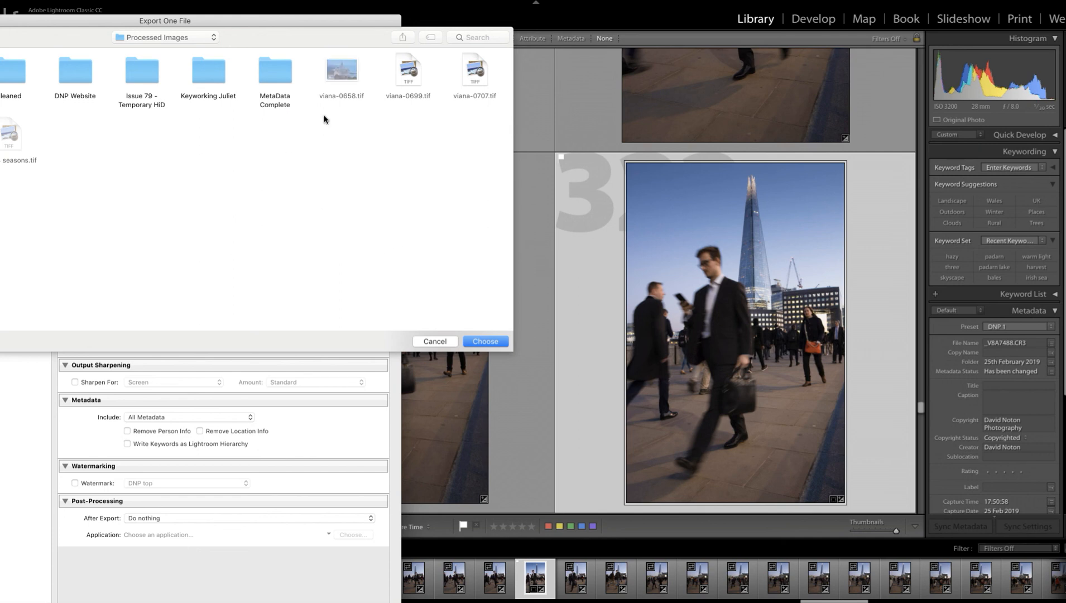
click(483, 340)
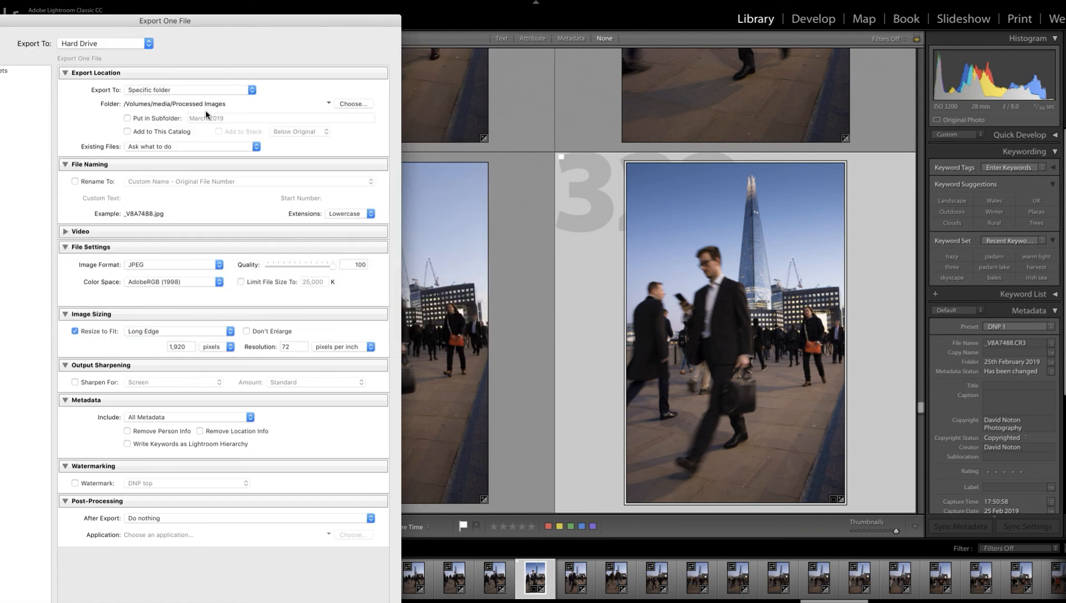
- Place the export in the March 2019 subfolder and rename the file with the custom text london plus the original file number
click(127, 119)
click(75, 181)
click(155, 194)
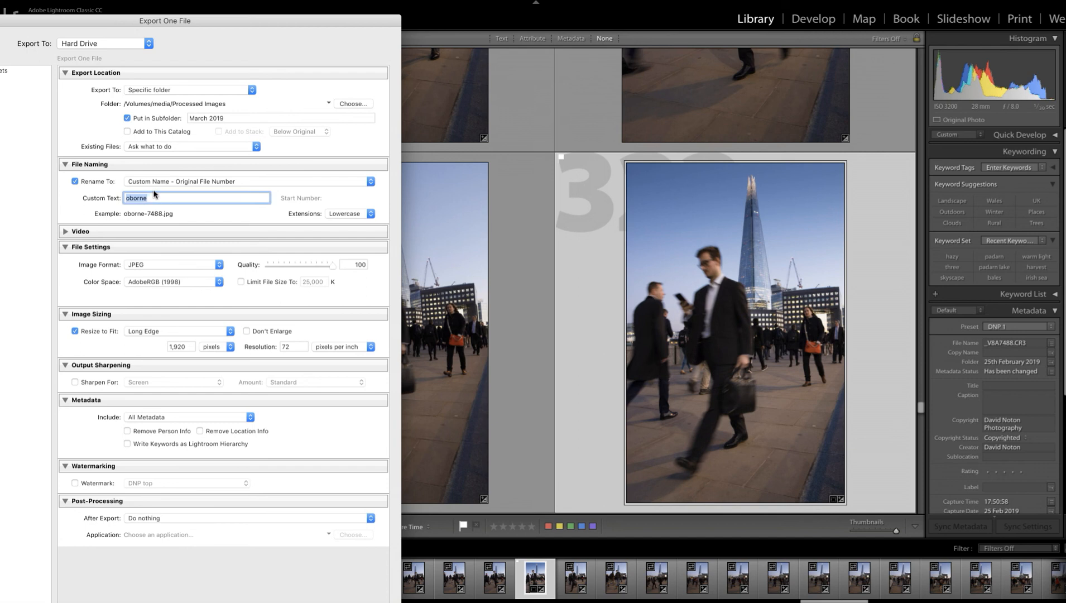
text(londo)
- Set the export file format to TIFF with the AdobeRGB (1998) color space and a bit depth of 8 bits/component
click(218, 266)
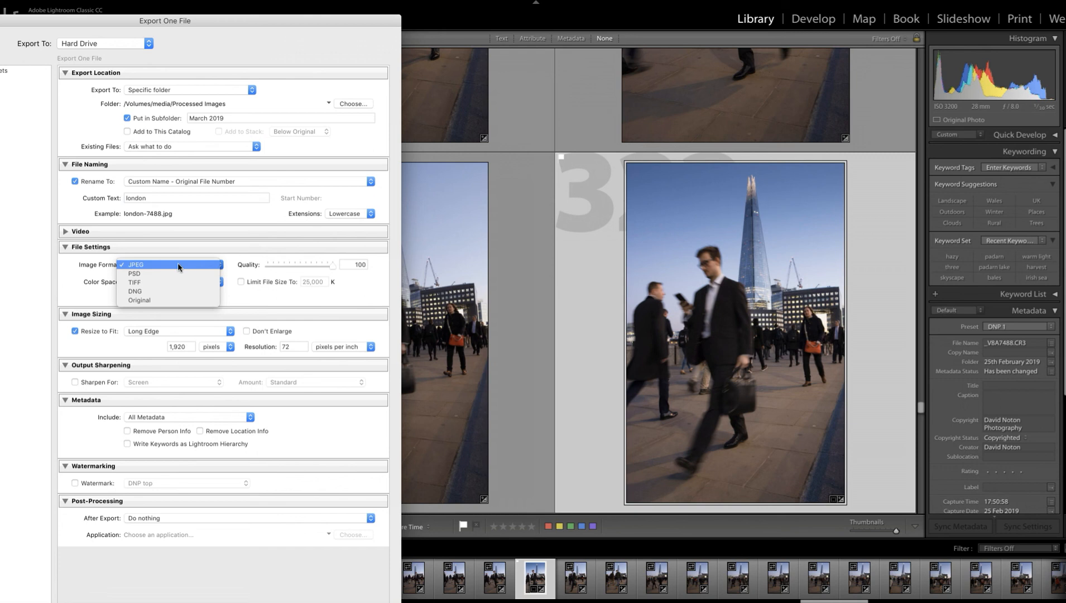
click(138, 282)
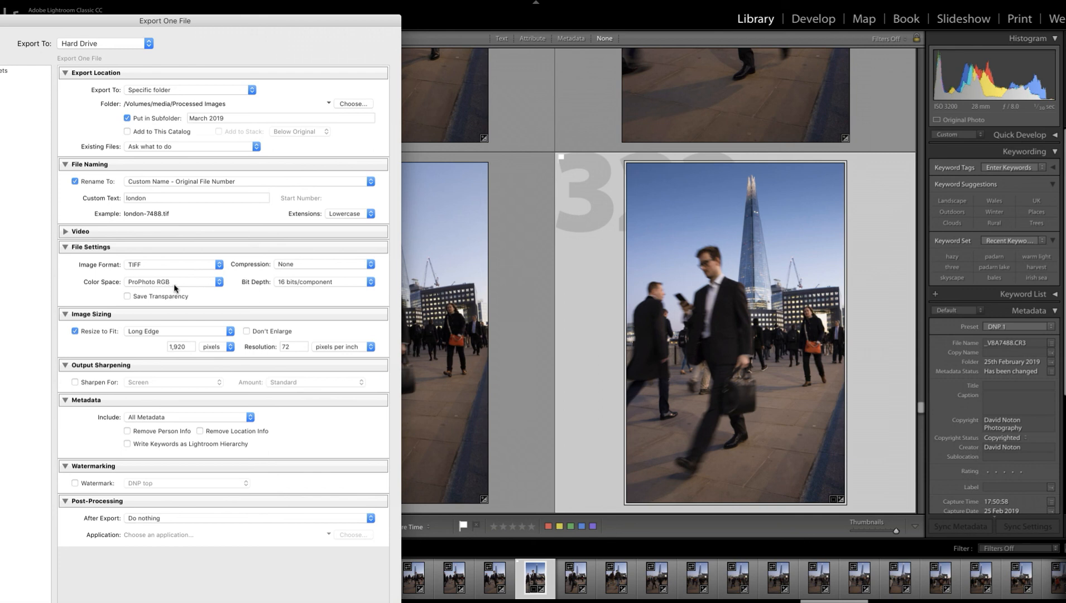
click(218, 283)
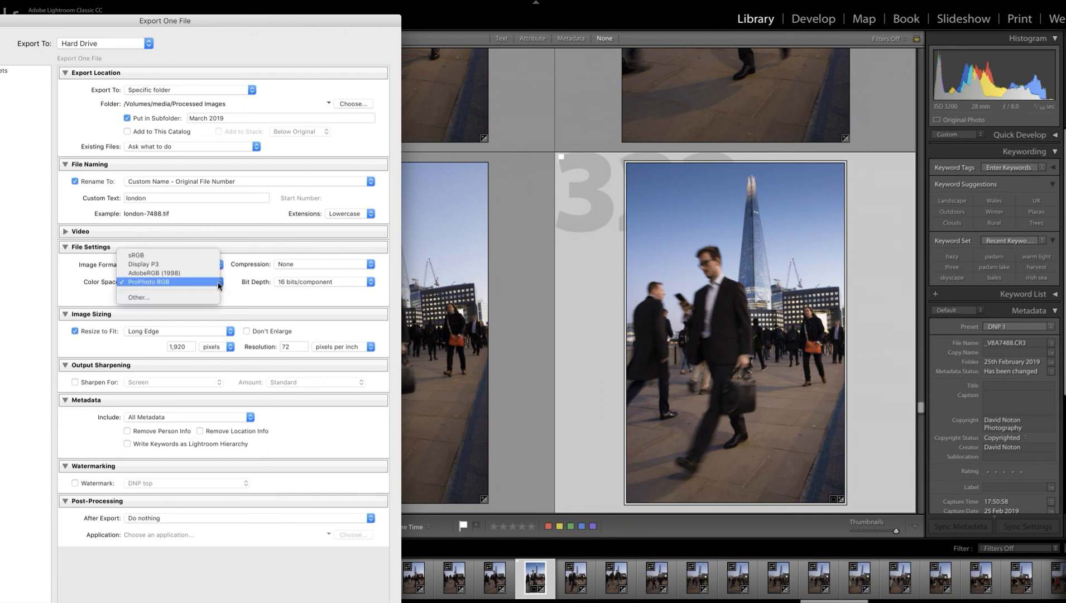
click(156, 273)
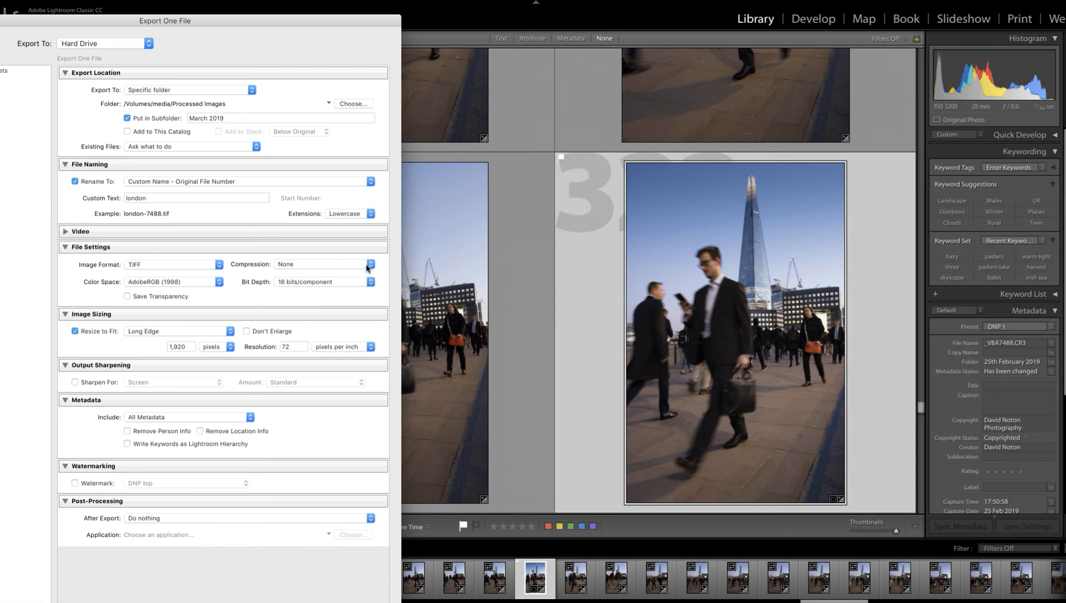
click(219, 284)
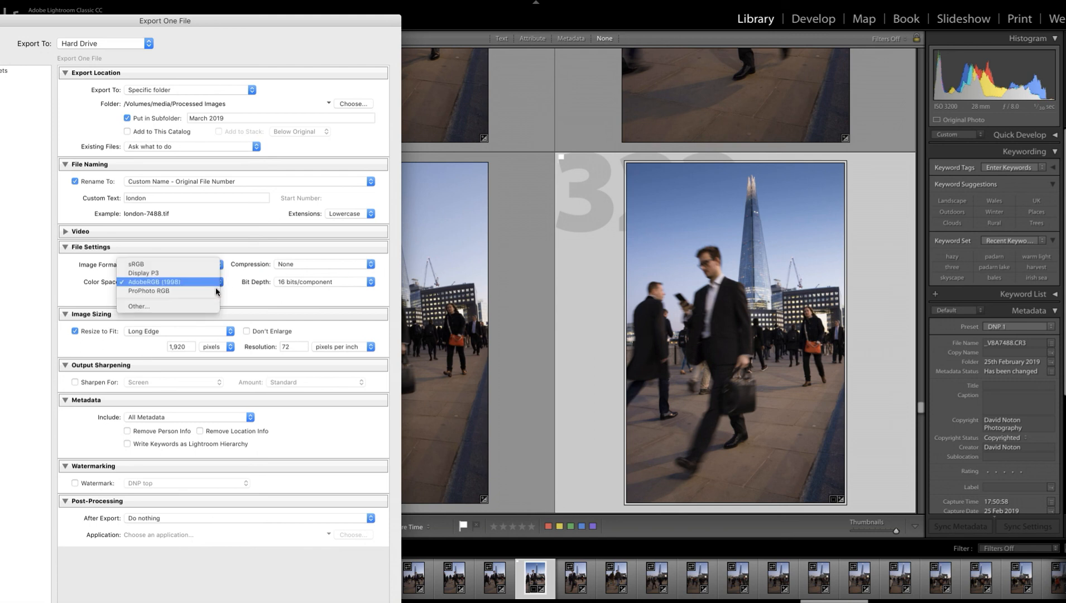
click(152, 283)
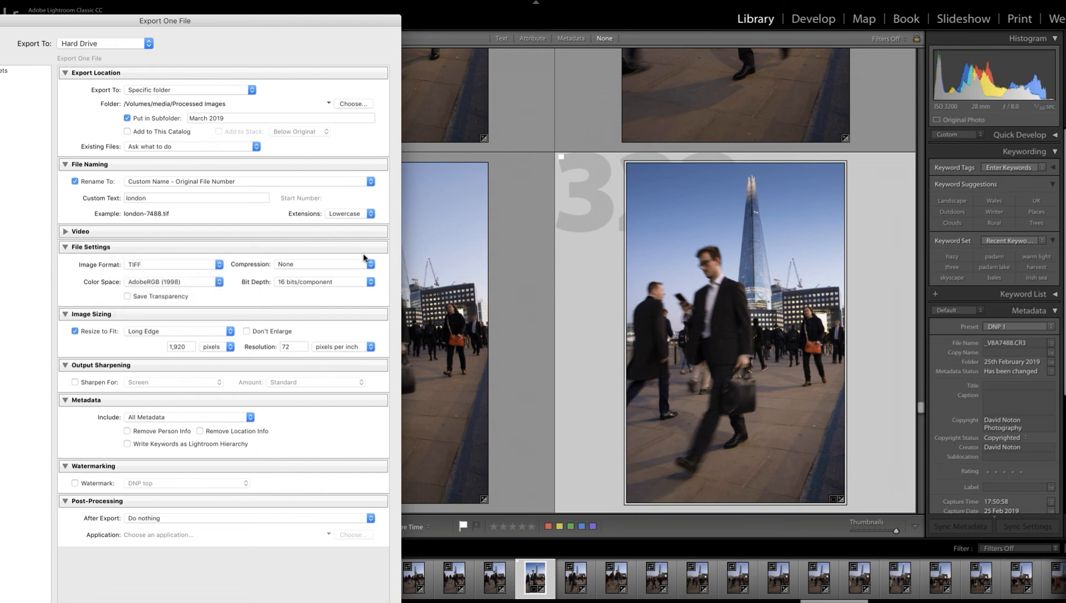
click(370, 283)
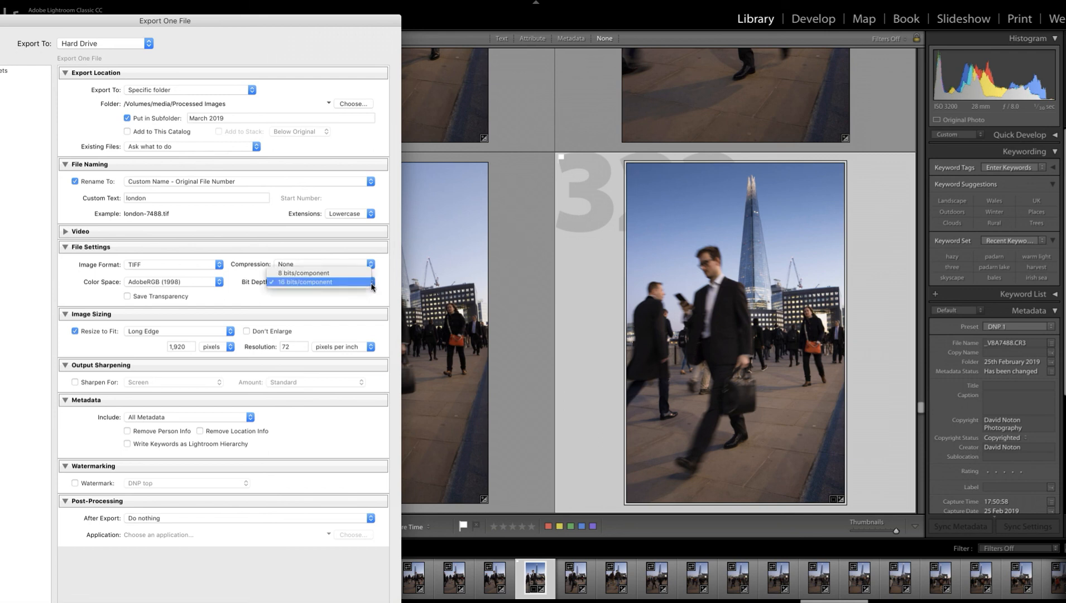
click(312, 273)
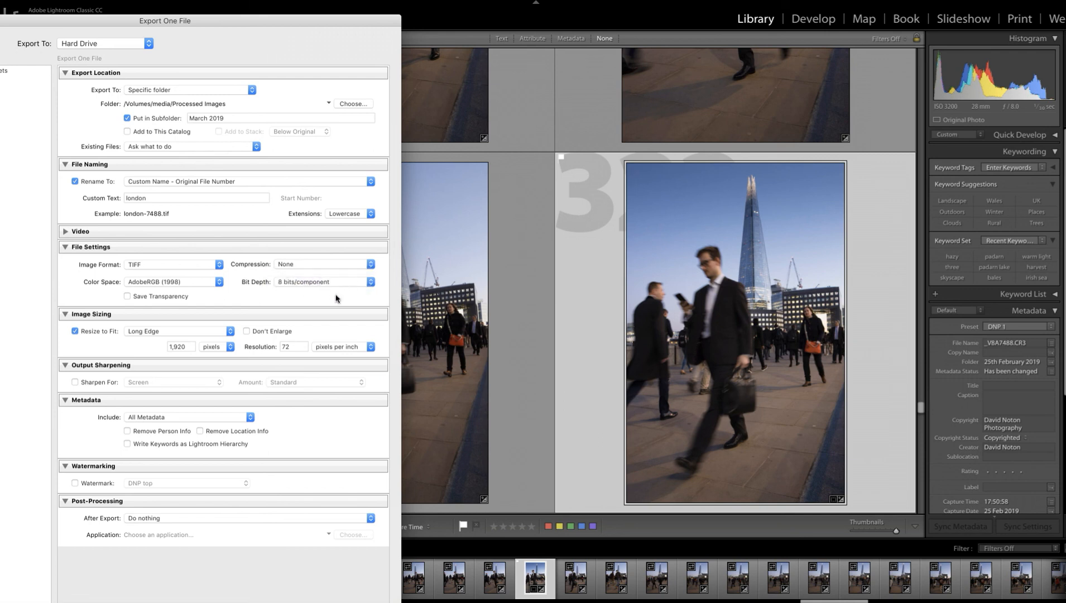
- Turn off resizing, set the resolution to 300 pixels per inch, and have the exported file open in Adobe Photoshop CC 2018
click(75, 332)
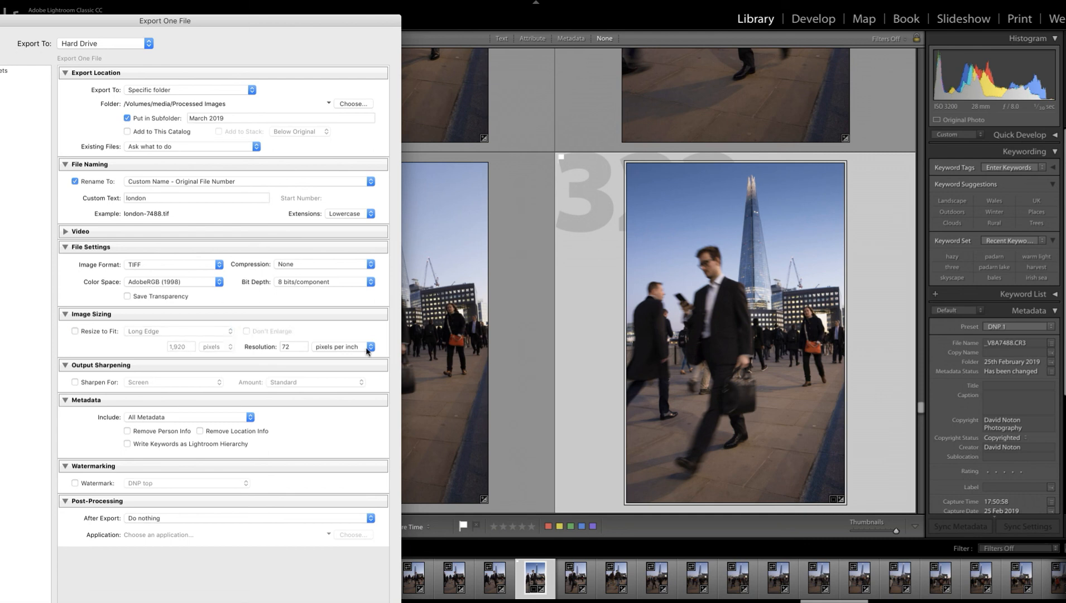
click(289, 346)
text(300)
key(Tab)
click(371, 519)
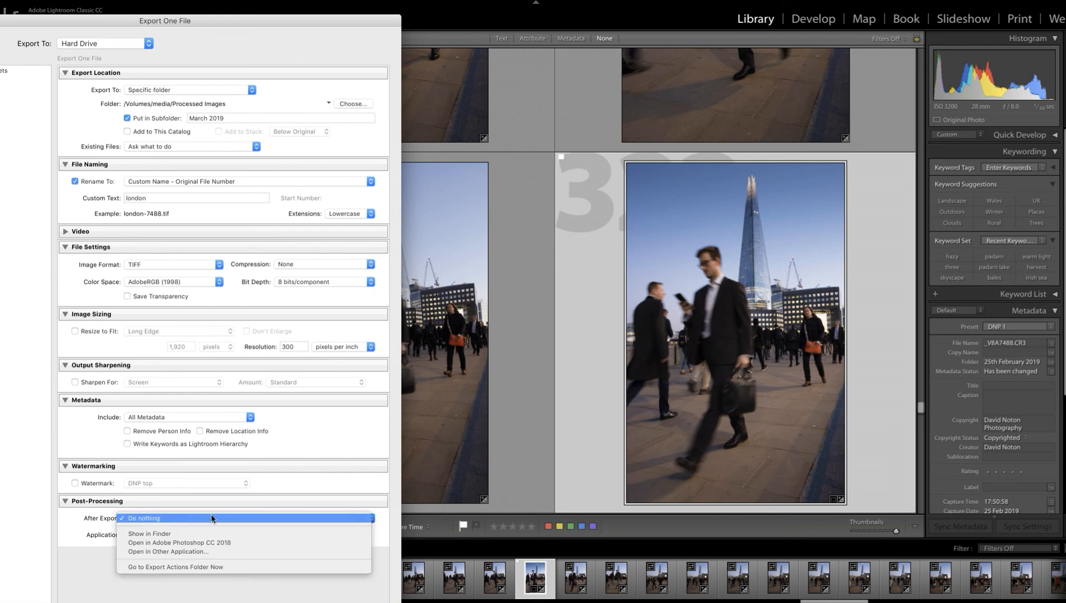
click(188, 540)
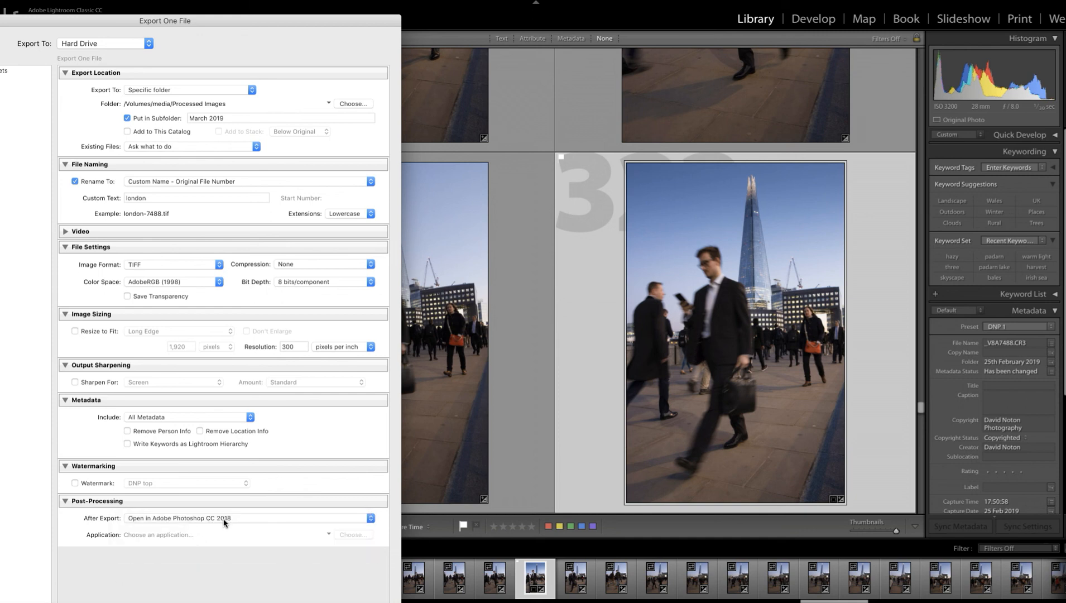